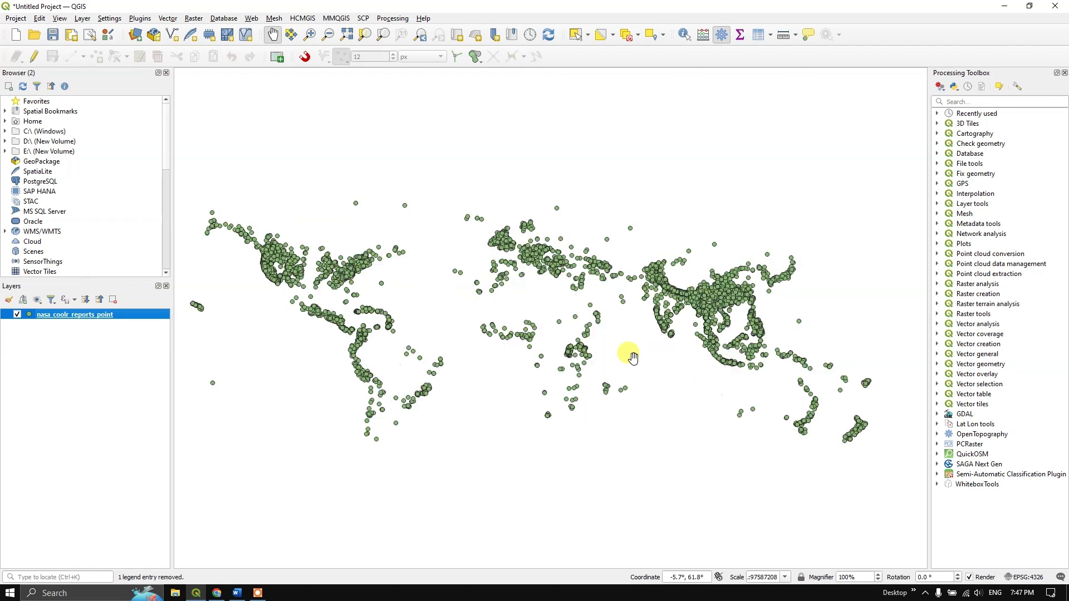
Step: Examine the distribution of the landslide report points worldwide and more closely around southern India
drag(579, 365, 611, 373)
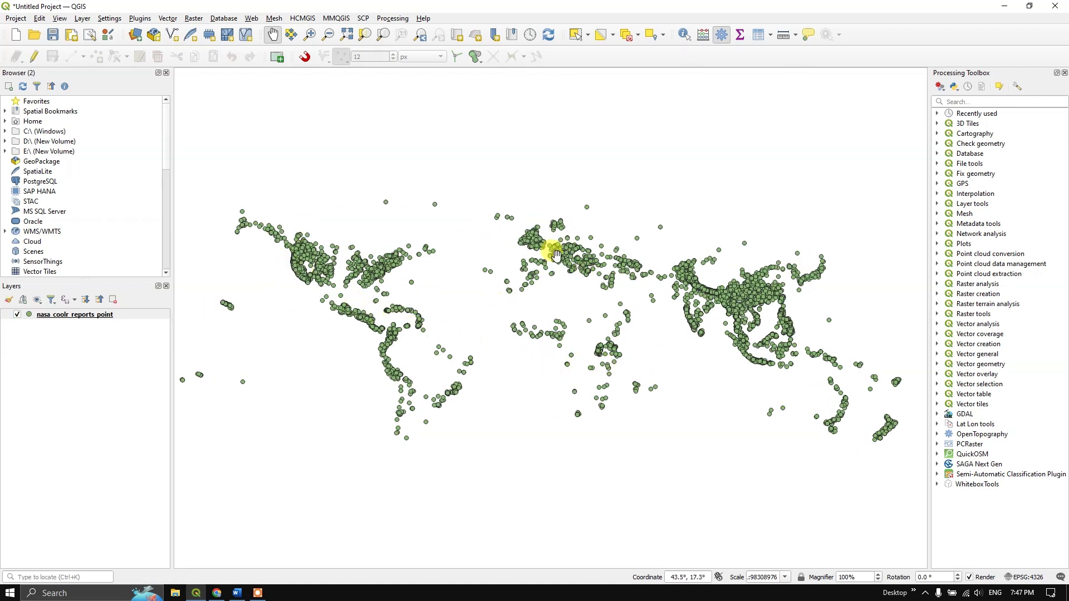
scroll(769, 315, up, 2)
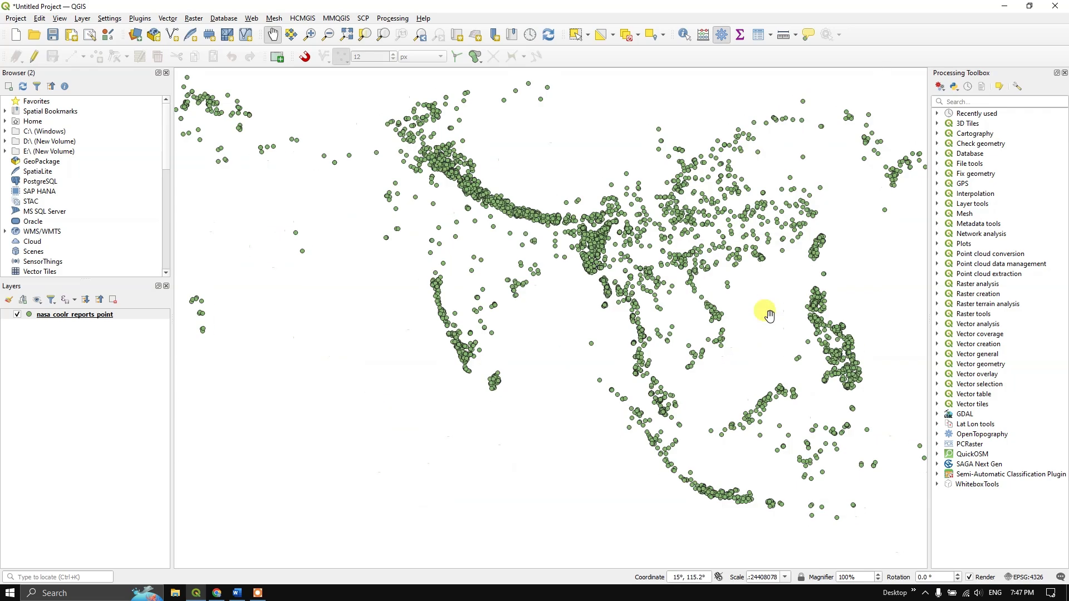
scroll(443, 345, up, 2)
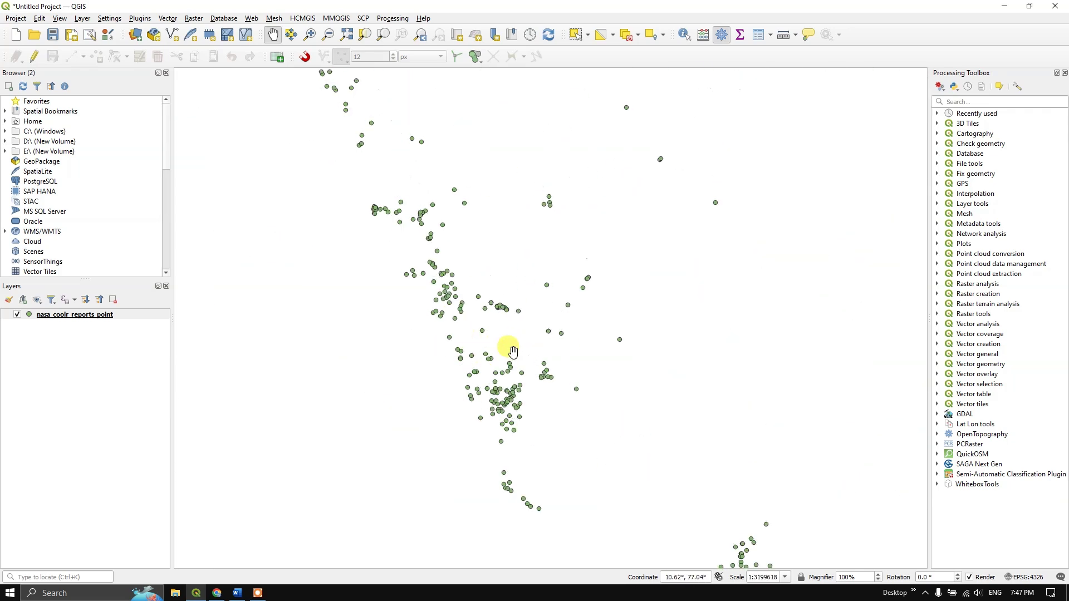
scroll(499, 311, up, 3)
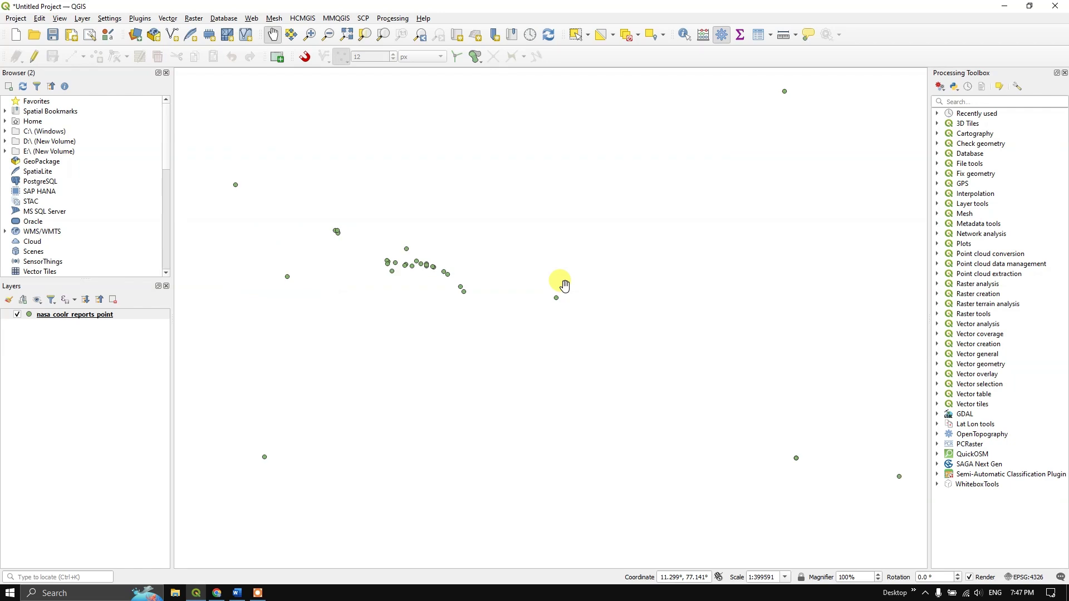
scroll(540, 299, down, 2)
scroll(532, 298, down, 5)
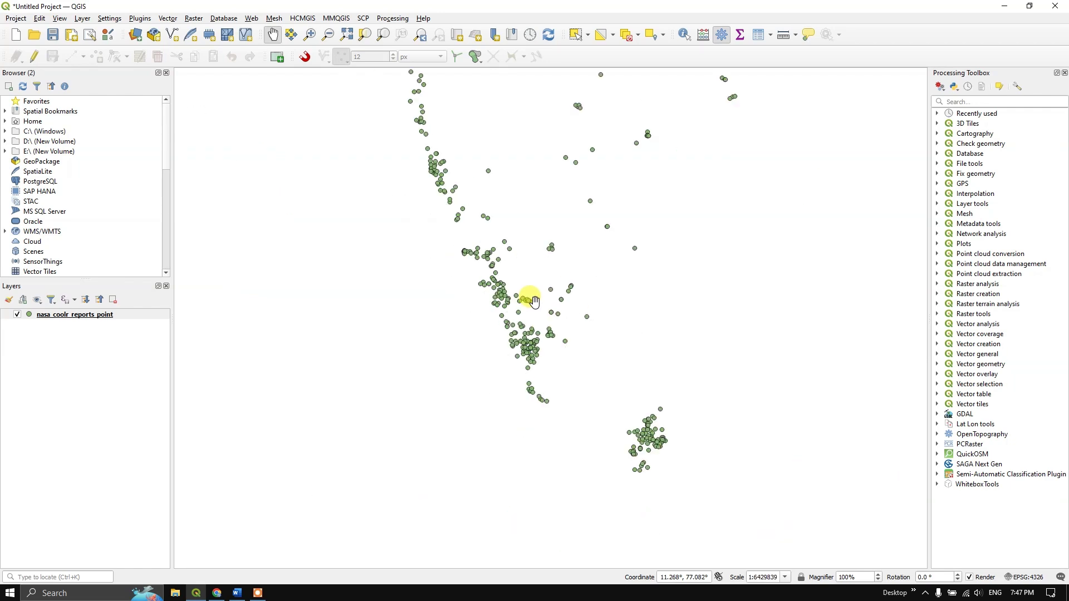
drag(473, 275, 637, 277)
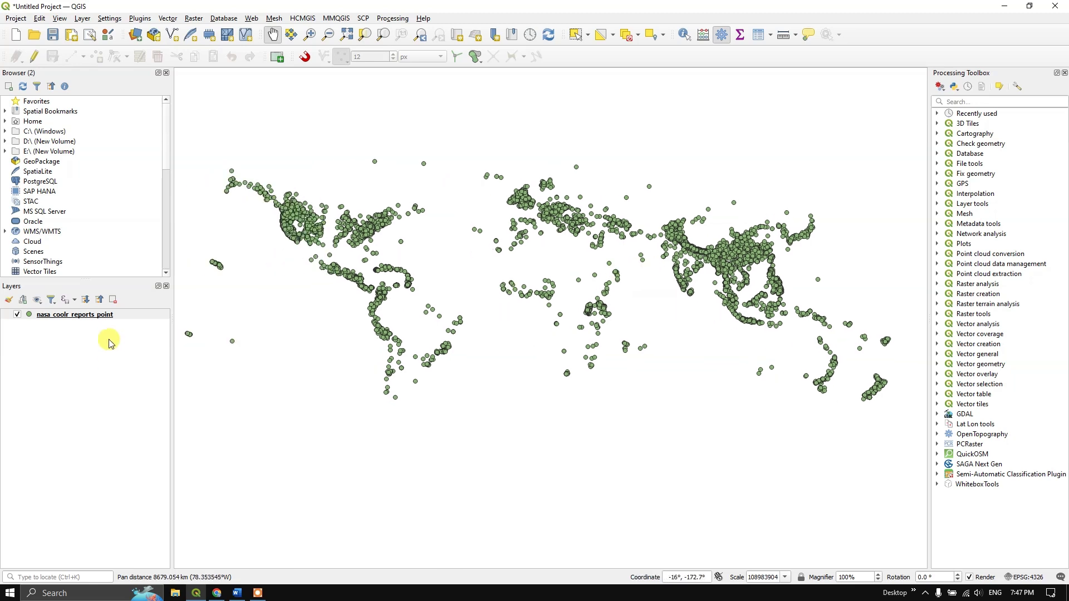
Step: Open the attribute table of the nasa_coolr_reports_point layer full screen and sort it by src_name in descending order
click(122, 315)
right_click(125, 316)
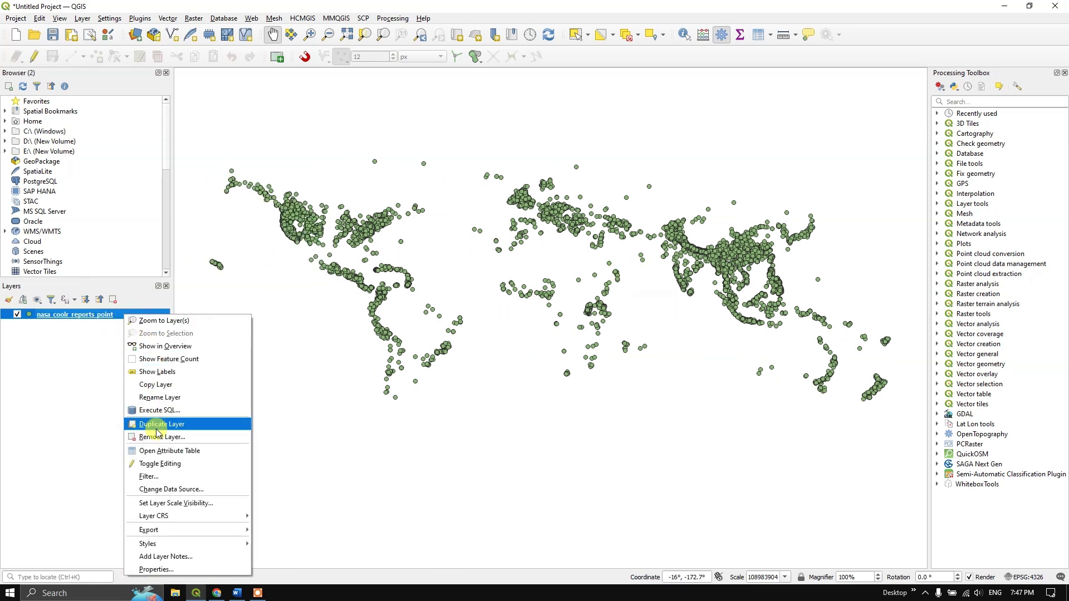
click(158, 452)
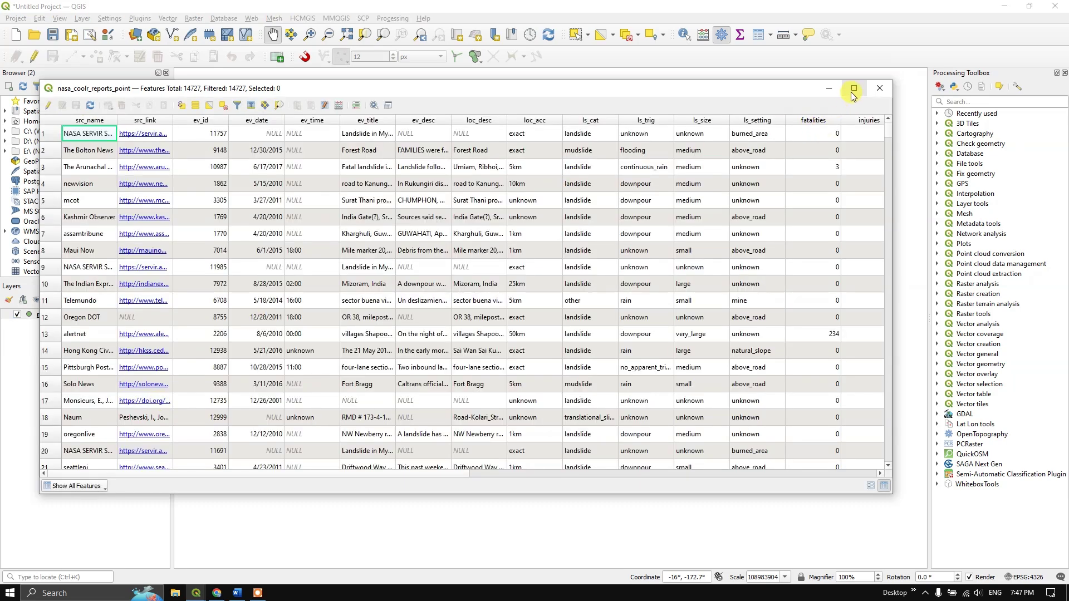
click(853, 89)
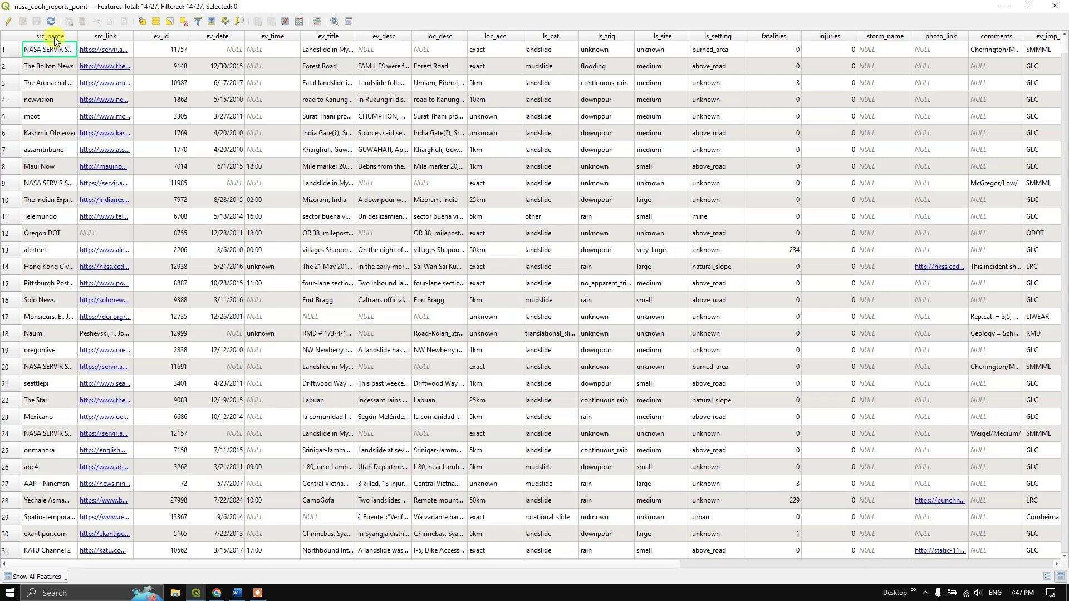
click(76, 36)
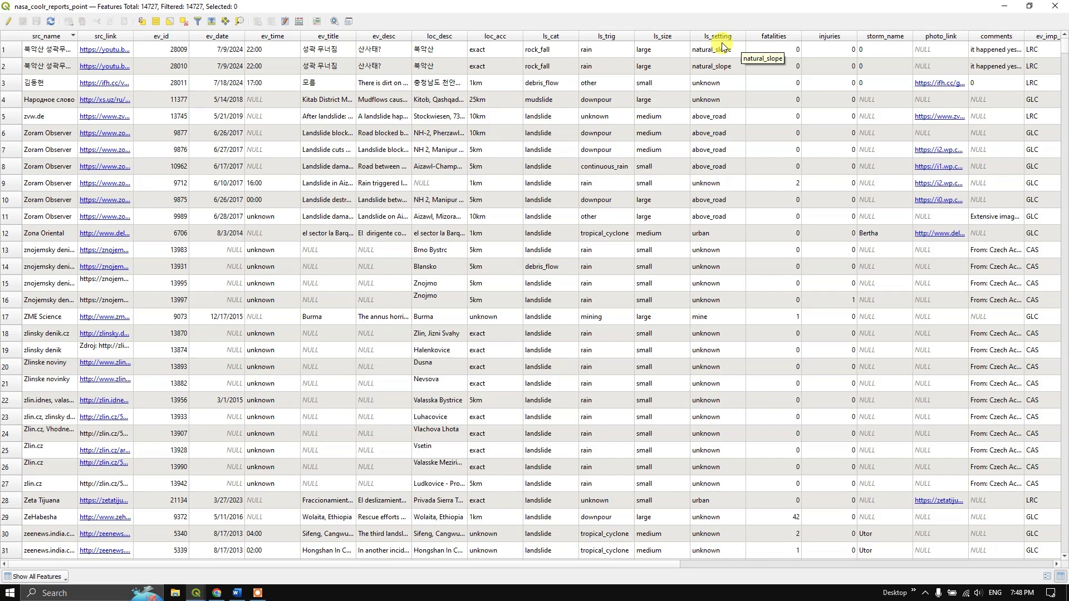
Step: Switch to the Landslide attribute document in Word and delete the blank lines above the "Attribute Fields in GLC/COOLR Shapefiles" heading
click(237, 594)
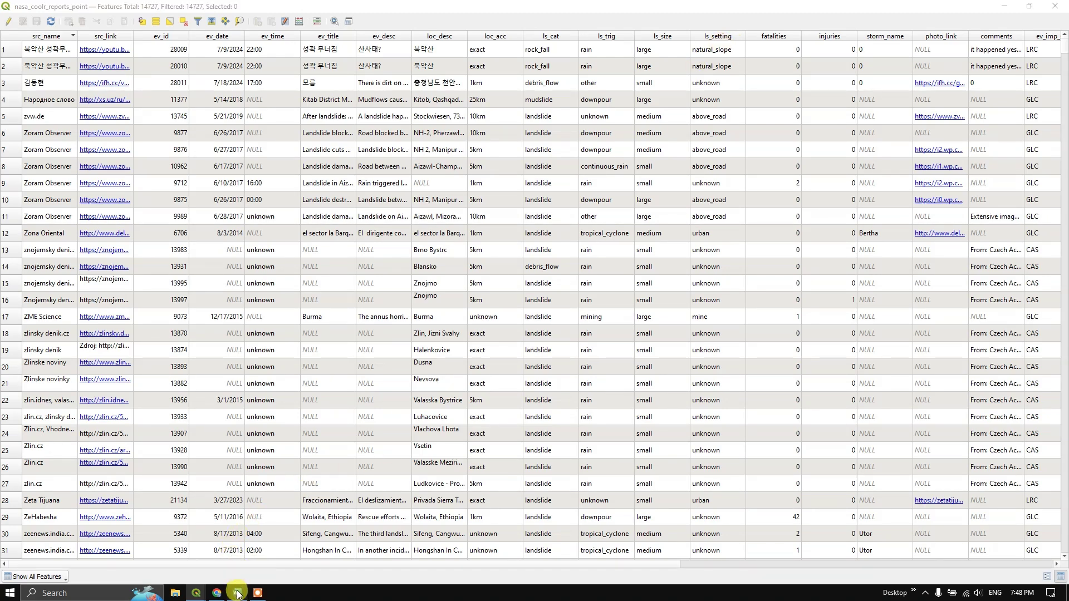
scroll(504, 482, down, 15)
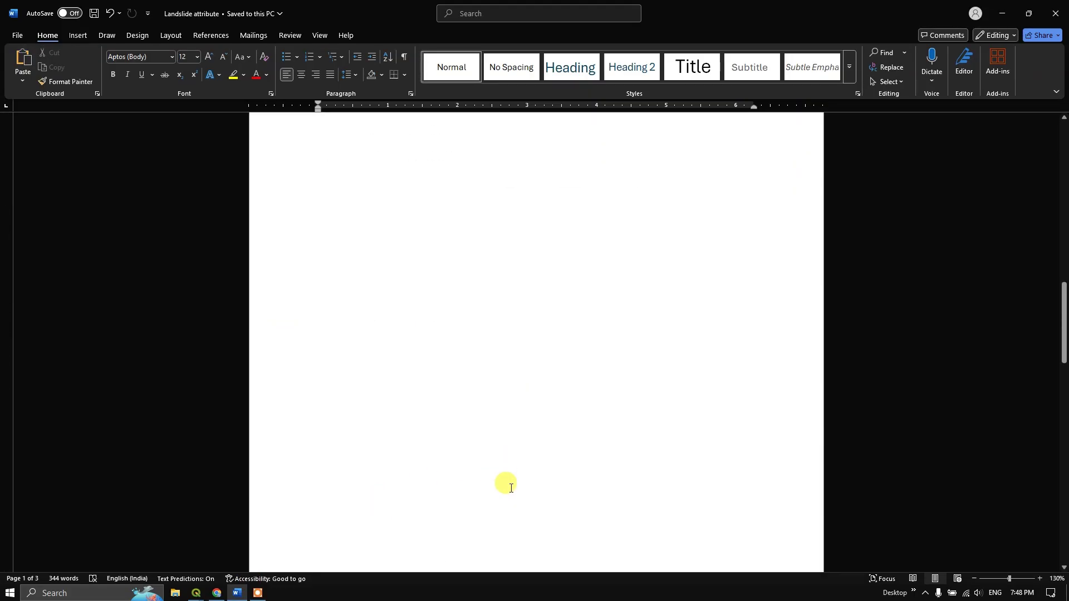
scroll(508, 485, down, 8)
scroll(506, 484, up, 5)
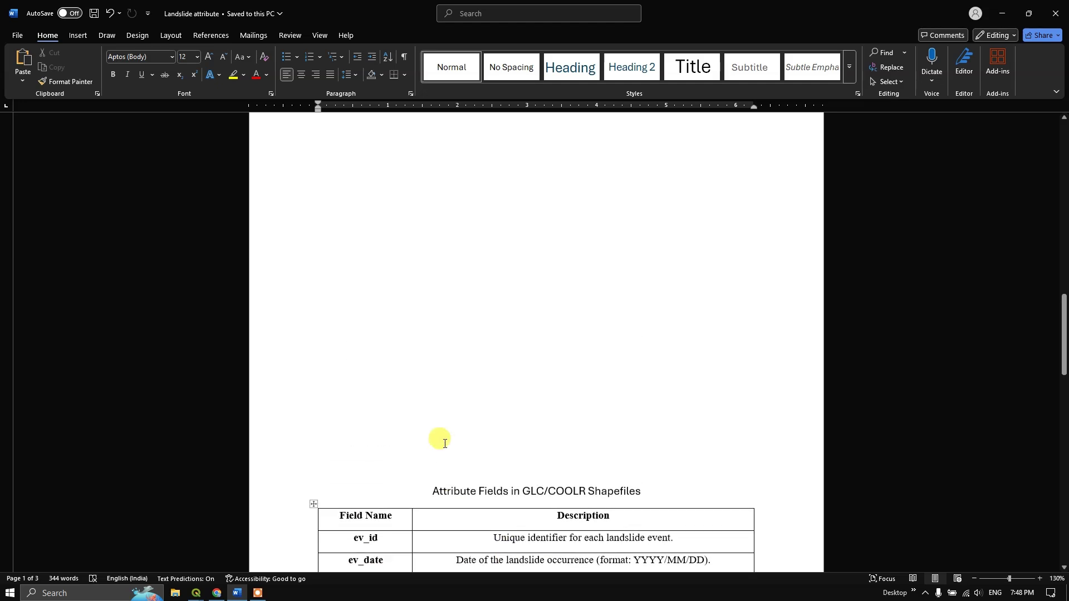
click(444, 473)
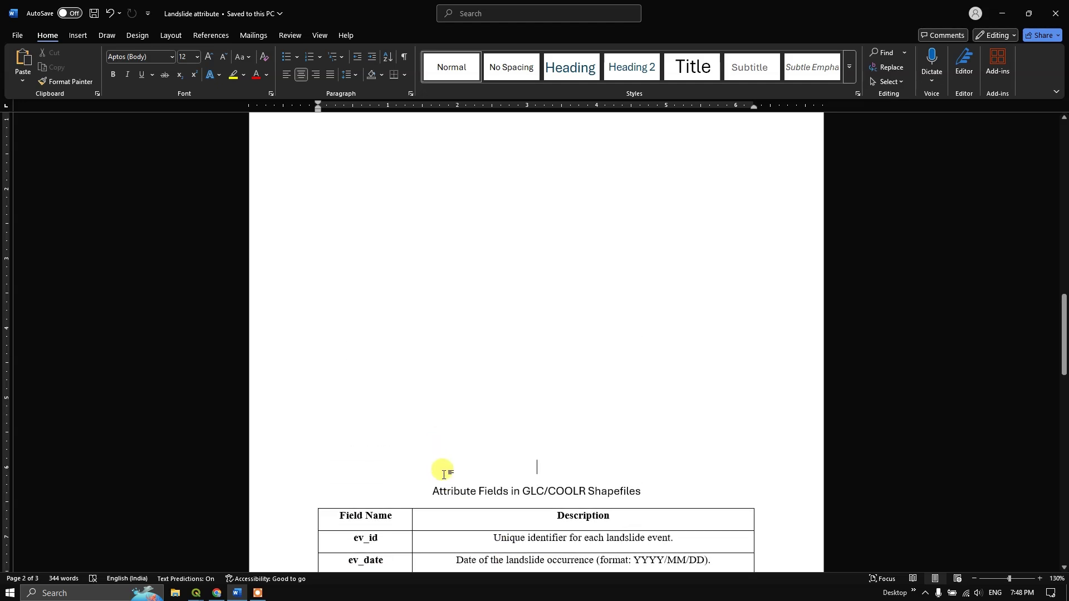
key(BackSpace)
key(BackSpace)
key(BackSpace)
key(BackSpace)
key(BackSpace)
key(BackSpace)
key(BackSpace)
key(BackSpace)
key(BackSpace)
key(BackSpace)
key(BackSpace)
key(BackSpace)
key(BackSpace)
key(BackSpace)
key(BackSpace)
scroll(508, 410, down, 3)
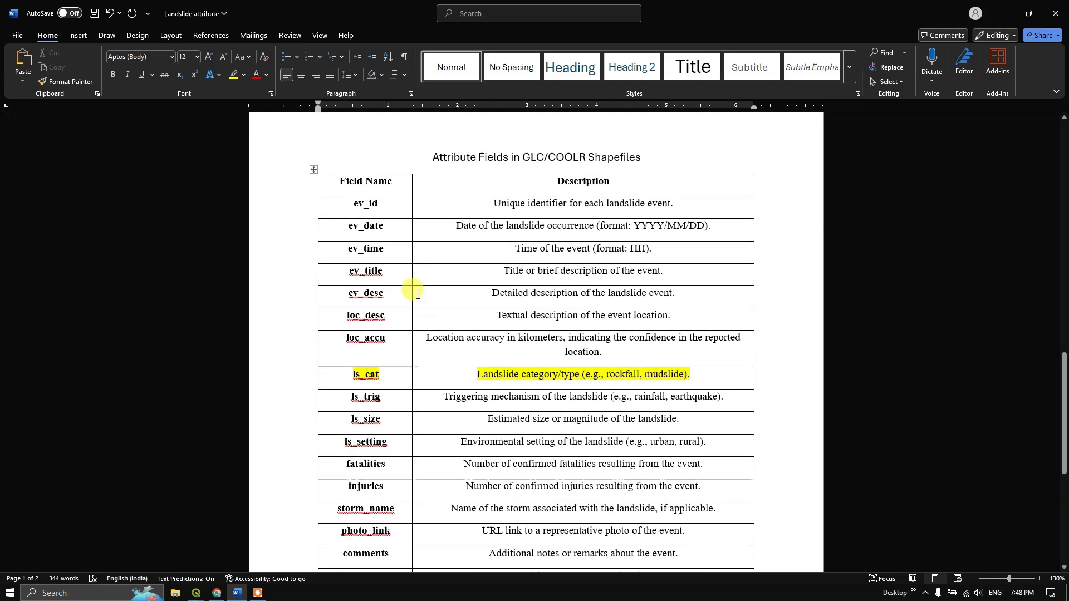
Step: Review the field names and descriptions in the attribute fields table, focusing on the highlighted ls_cat row
drag(352, 202, 557, 382)
click(518, 417)
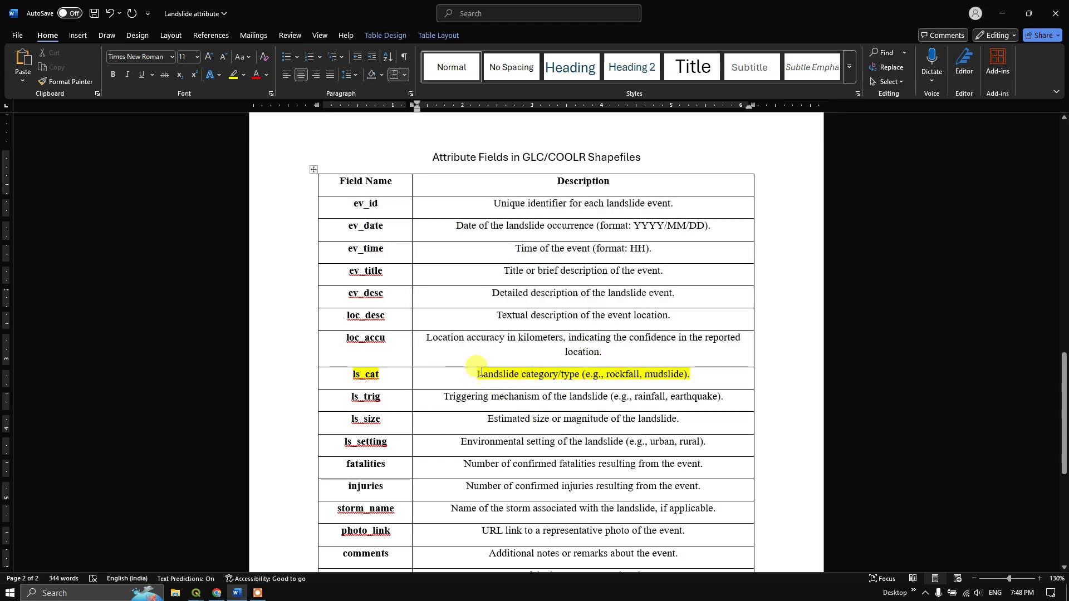
scroll(568, 395, down, 1)
scroll(583, 400, down, 2)
scroll(579, 404, up, 4)
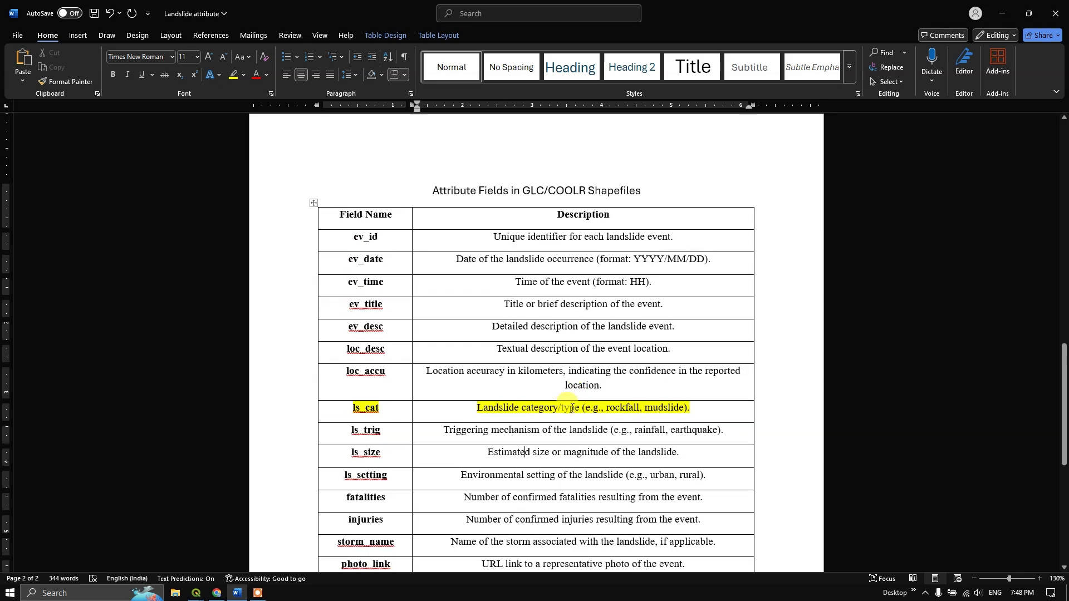
scroll(509, 416, down, 5)
scroll(518, 423, down, 6)
scroll(518, 420, up, 5)
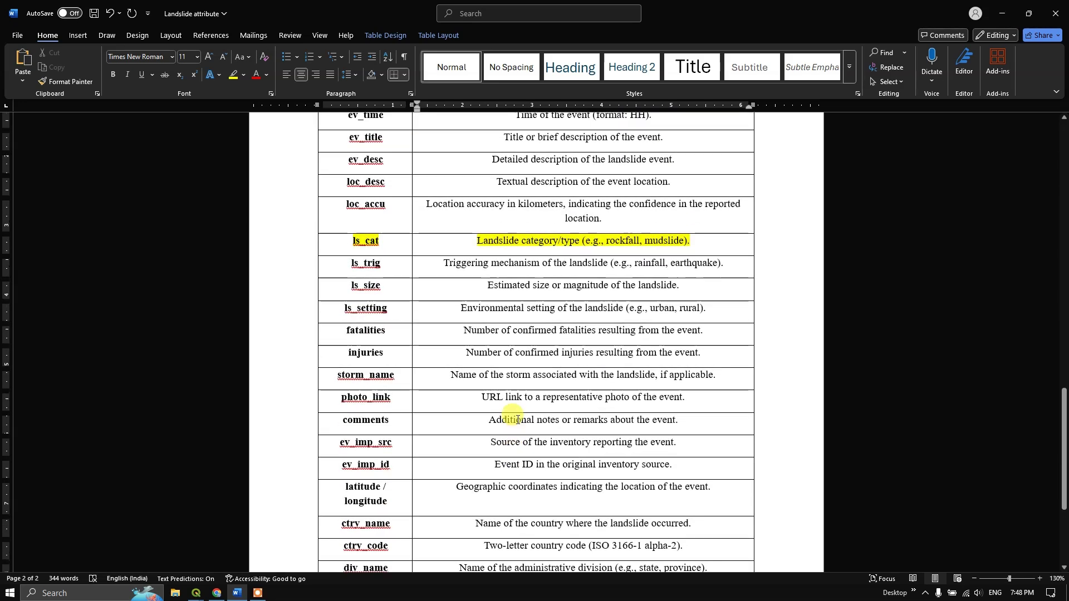
drag(354, 243, 381, 240)
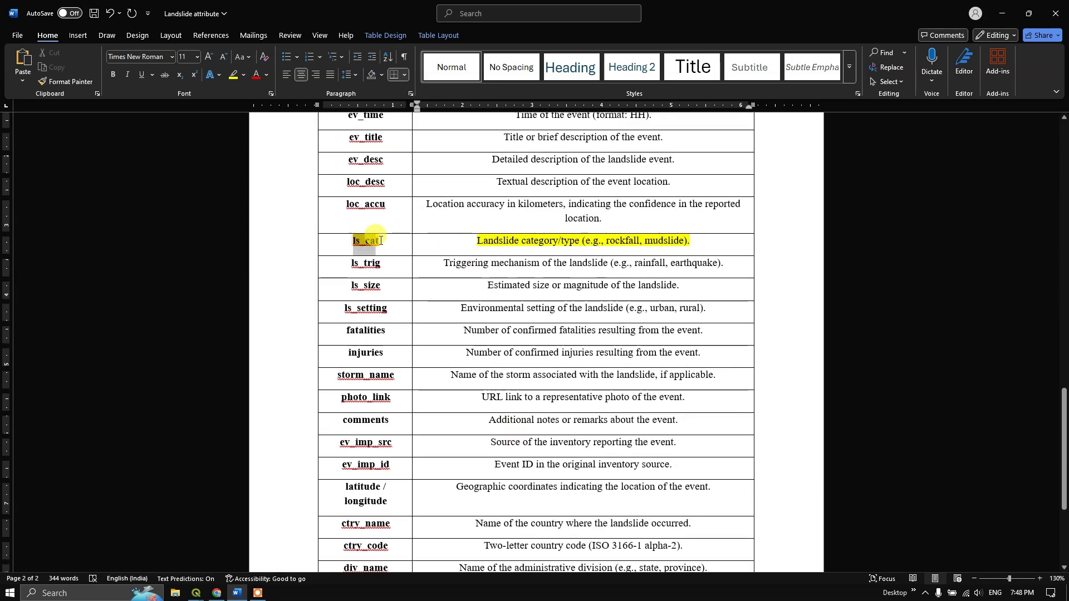
click(429, 225)
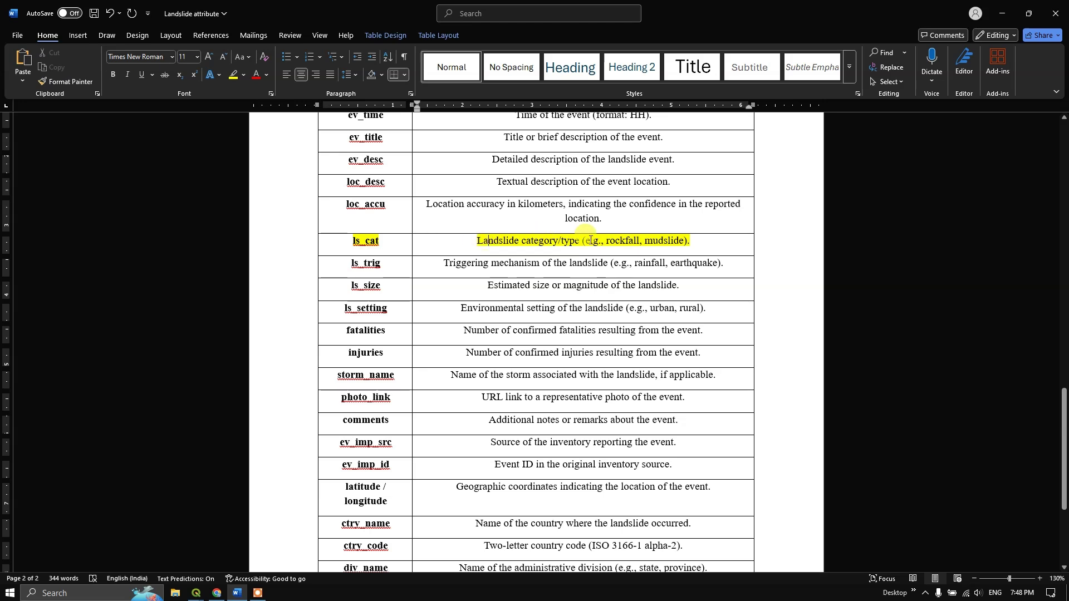
mouse_move(635, 240)
mouse_down()
mouse_move(690, 240)
mouse_move(637, 241)
mouse_up()
Step: Check the ls_cat values in the QGIS attribute table, and return to the Word document to read the other field descriptions
mouse_move(196, 591)
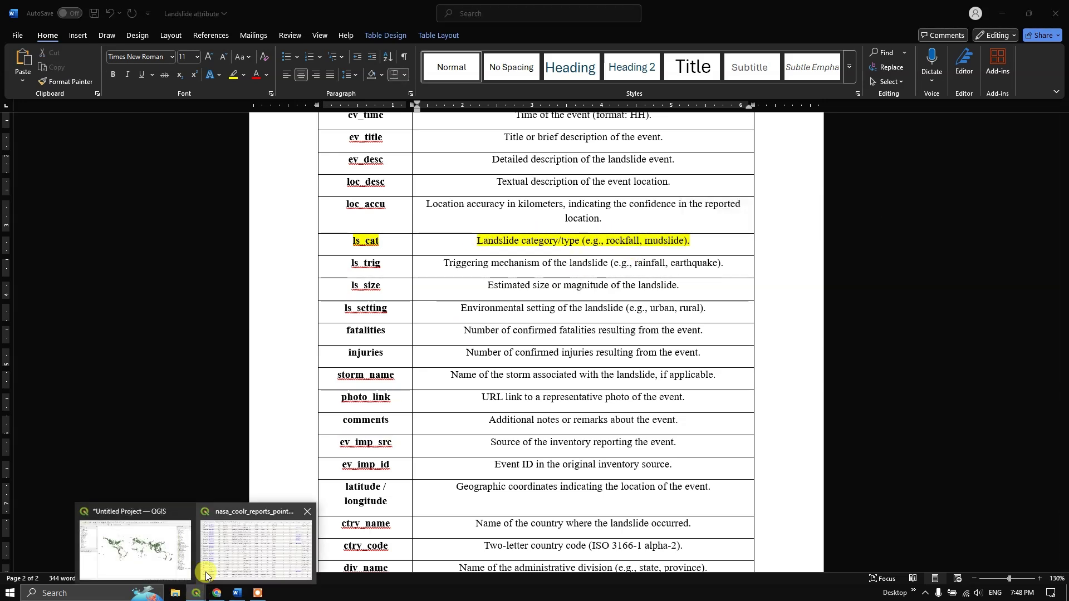
click(236, 553)
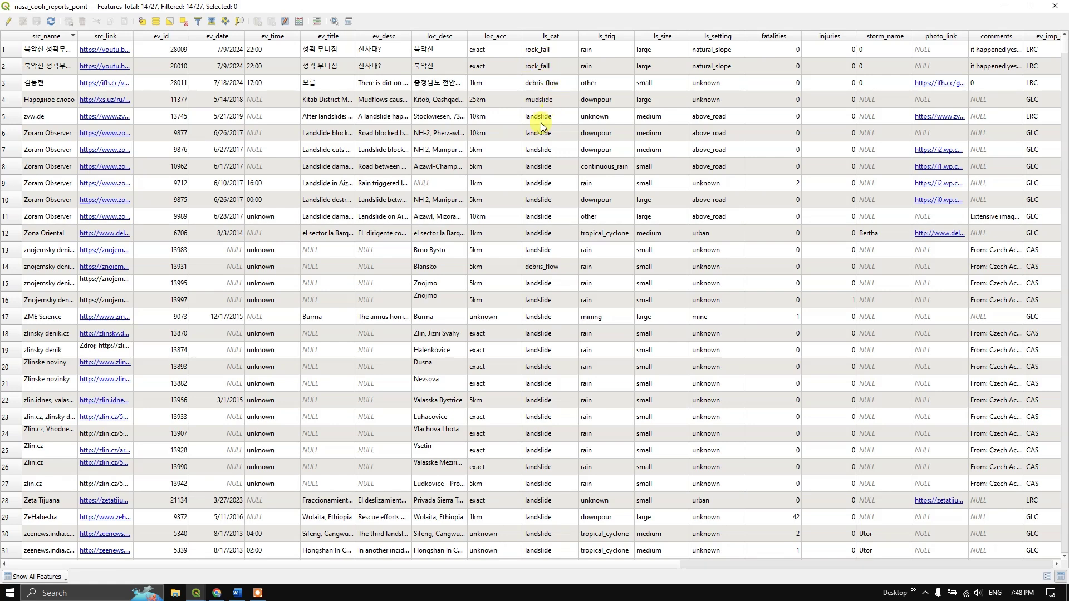
click(236, 593)
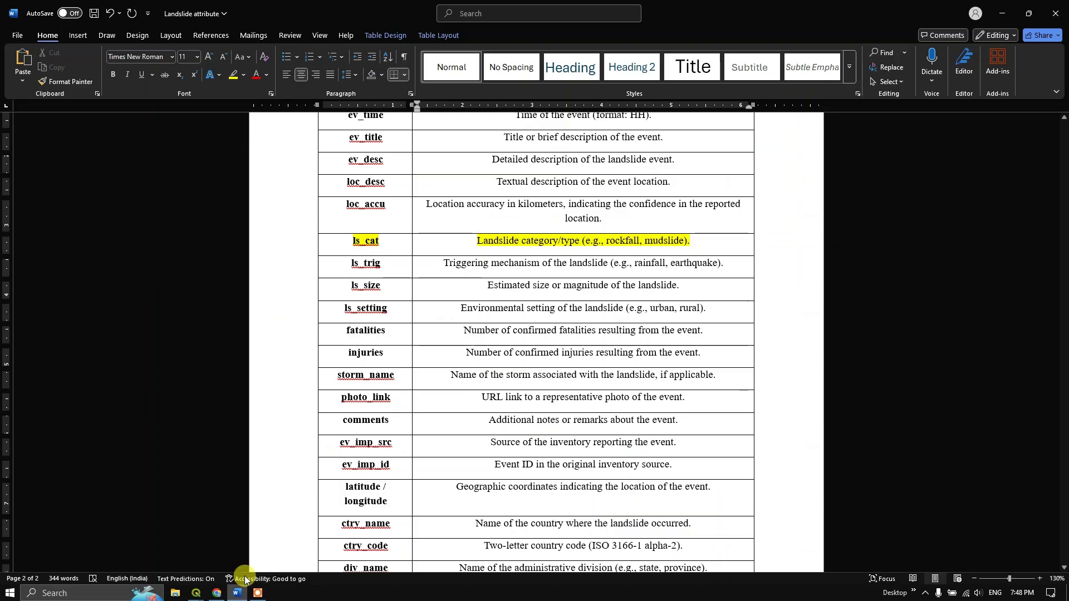
scroll(603, 408, down, 5)
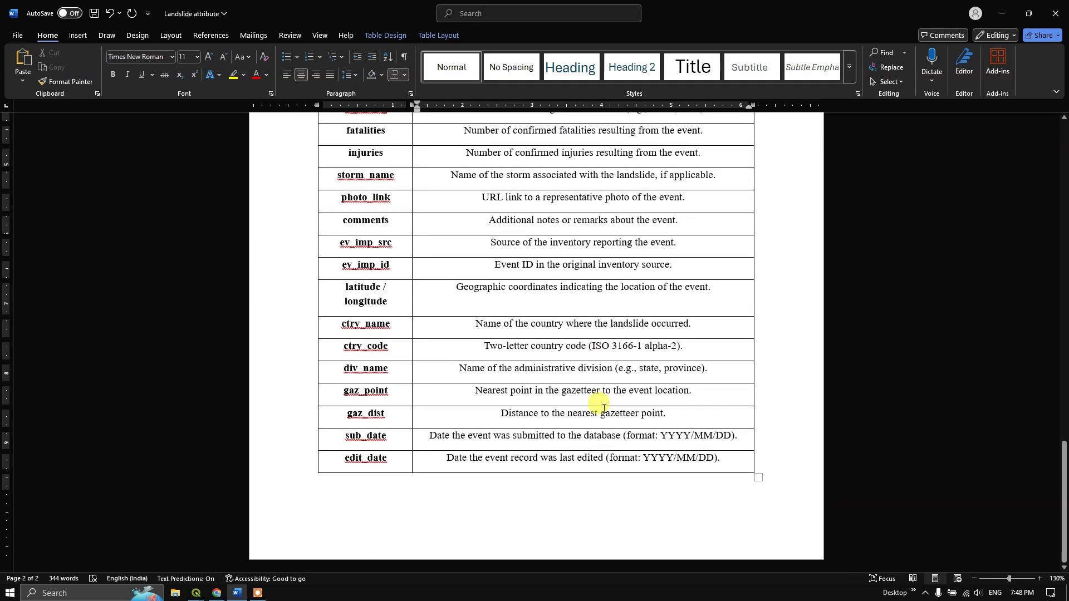
scroll(557, 403, up, 6)
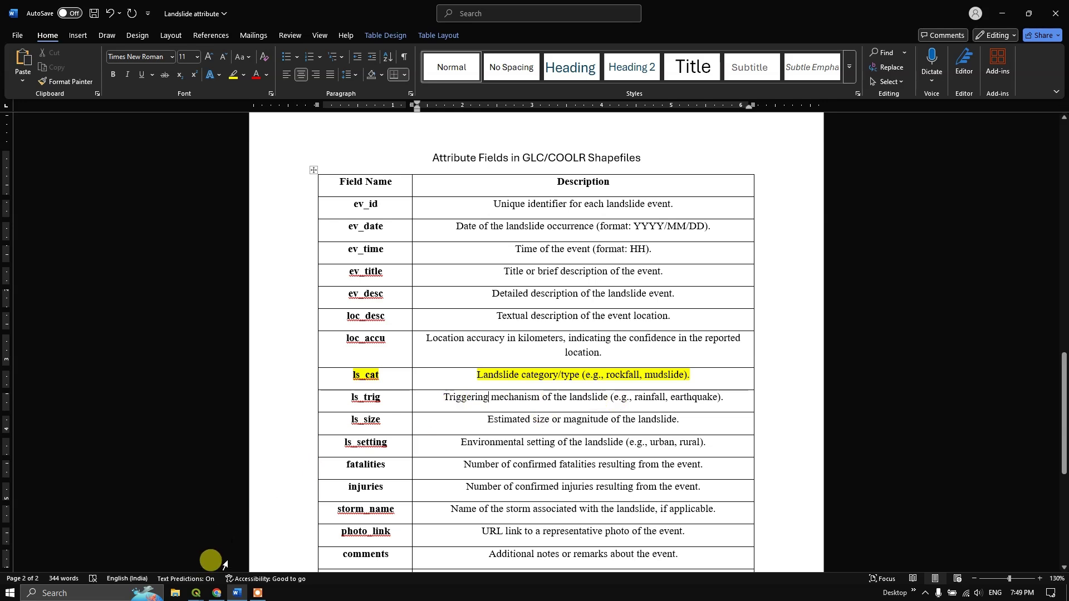
Step: Switch to the QGIS attribute table and examine the ls_trig trigger values across the records
click(196, 593)
click(248, 547)
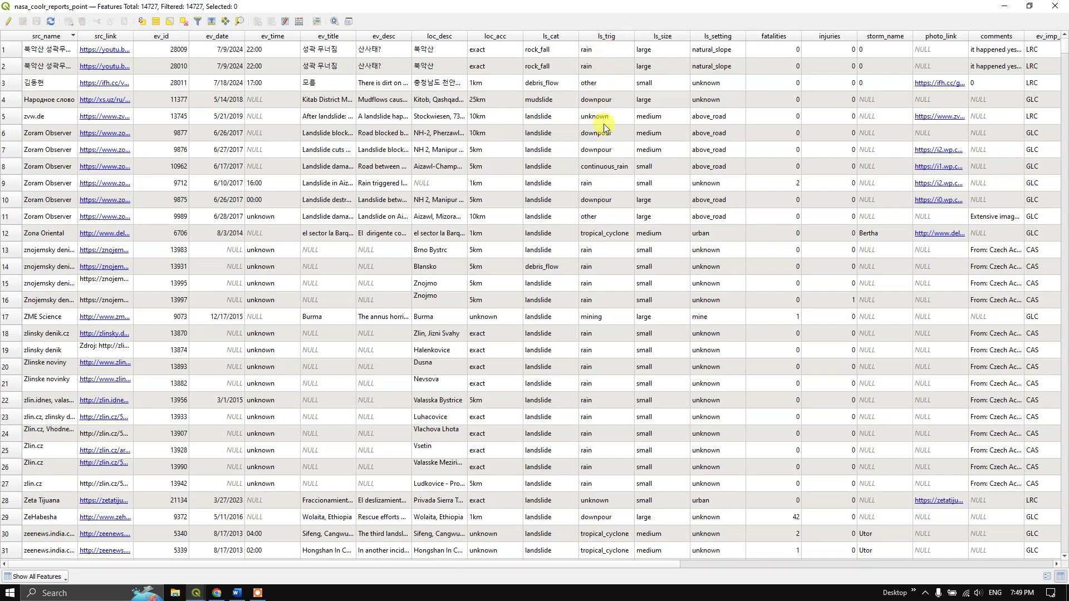
scroll(603, 259, down, 13)
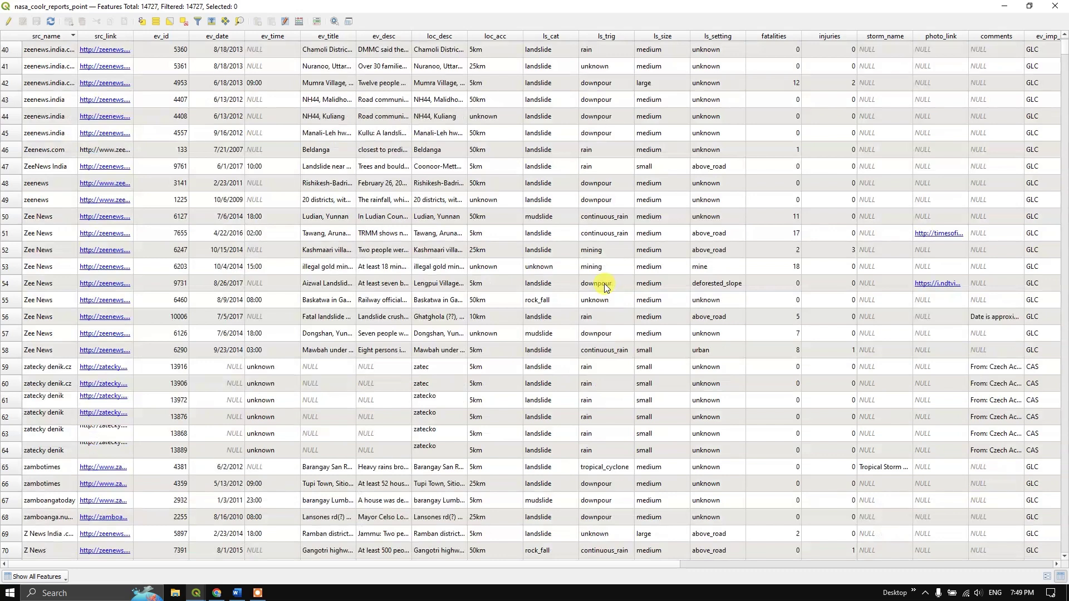
scroll(622, 371, down, 5)
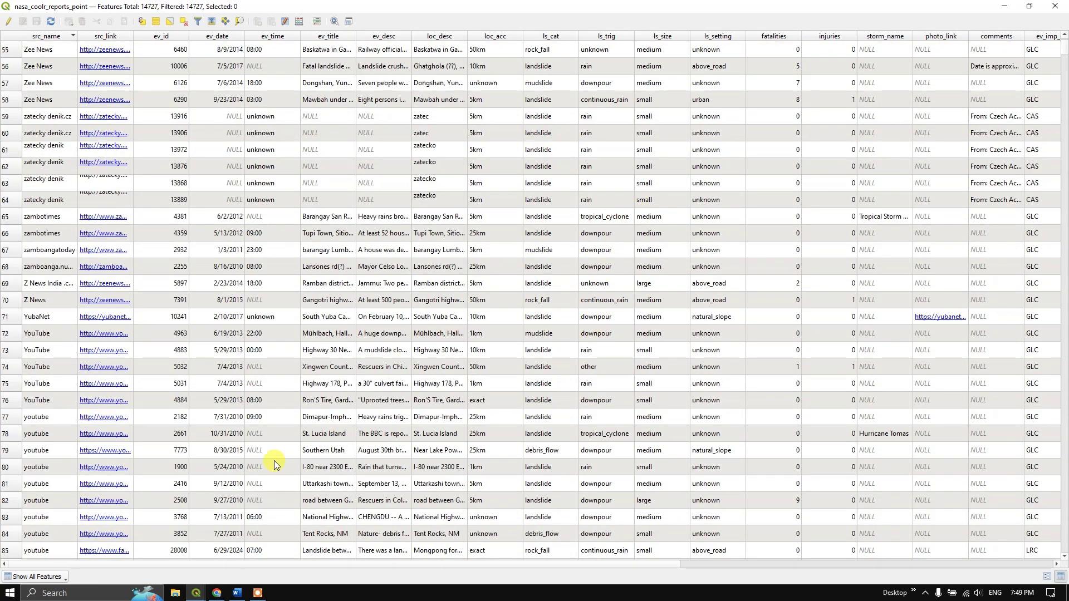
Step: Return to the Word document and review the descriptions of the remaining fields, including ls_size and ls_setting
click(236, 594)
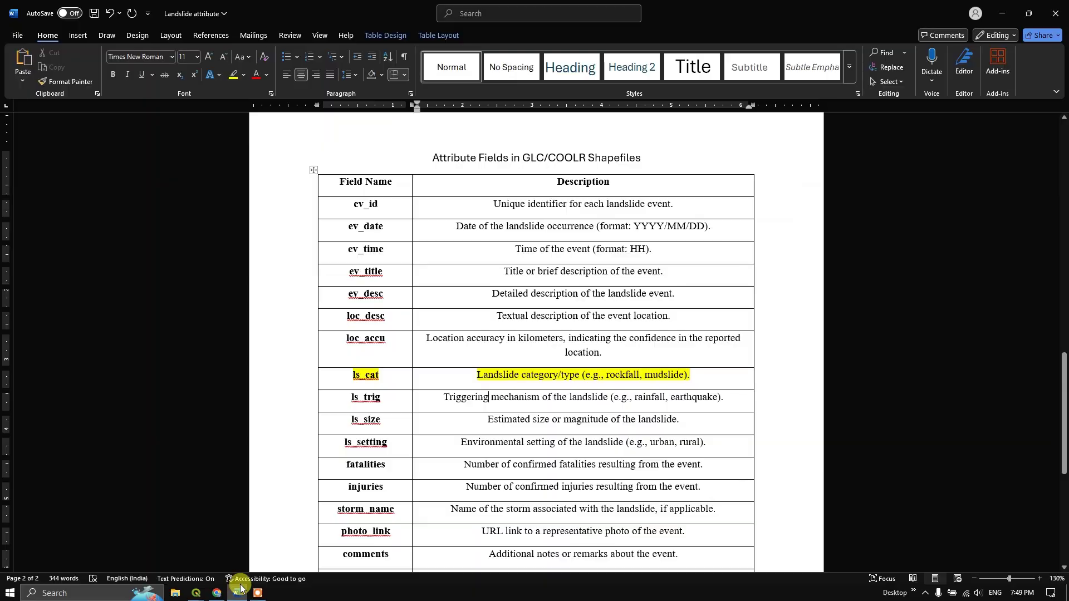
scroll(477, 492, down, 3)
scroll(477, 492, down, 1)
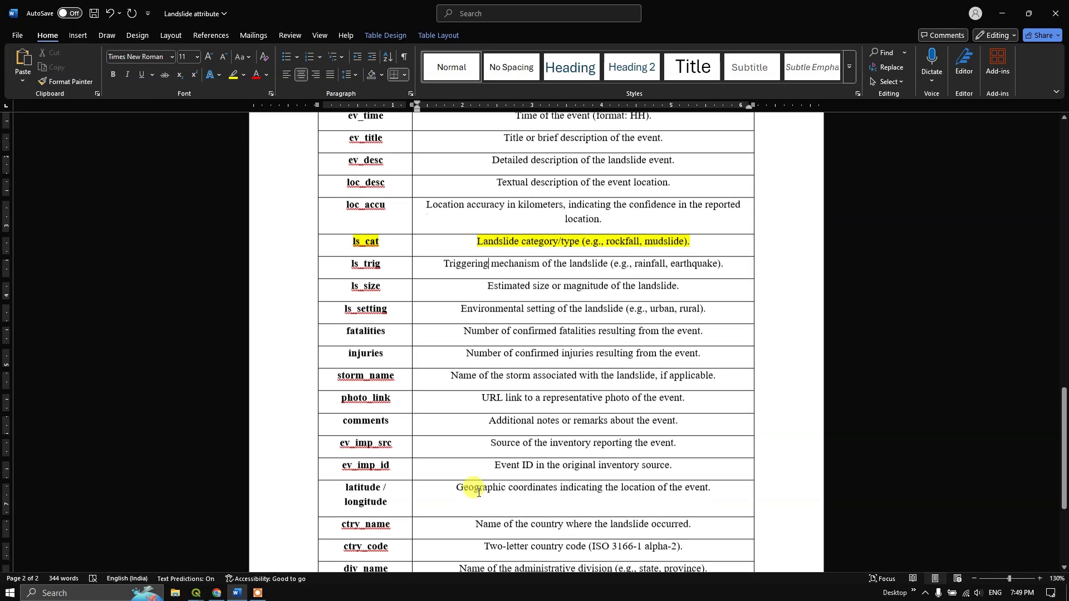
scroll(478, 493, down, 3)
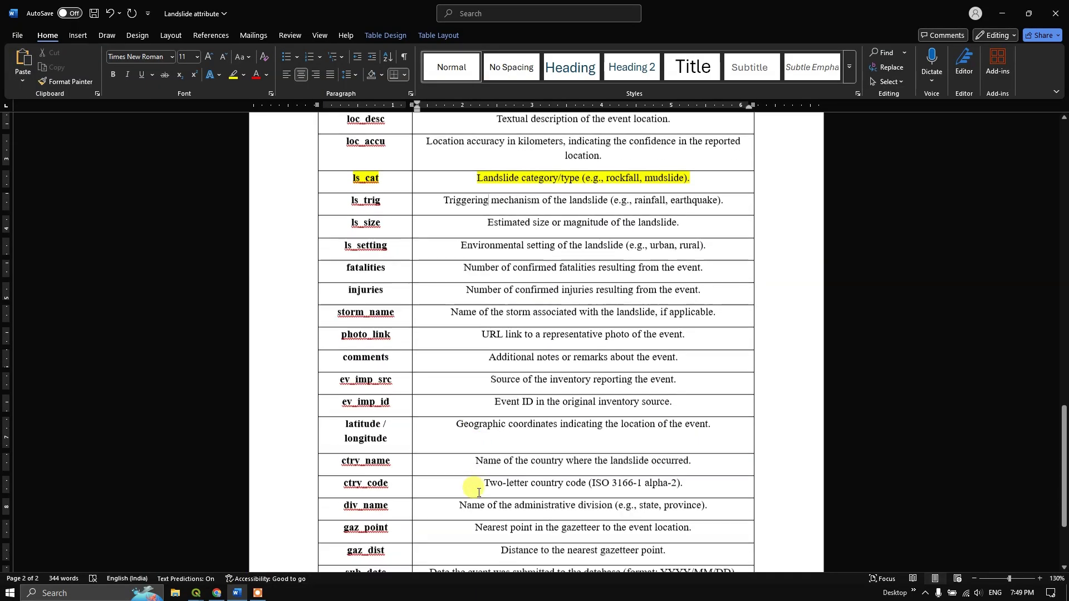
scroll(539, 384, up, 4)
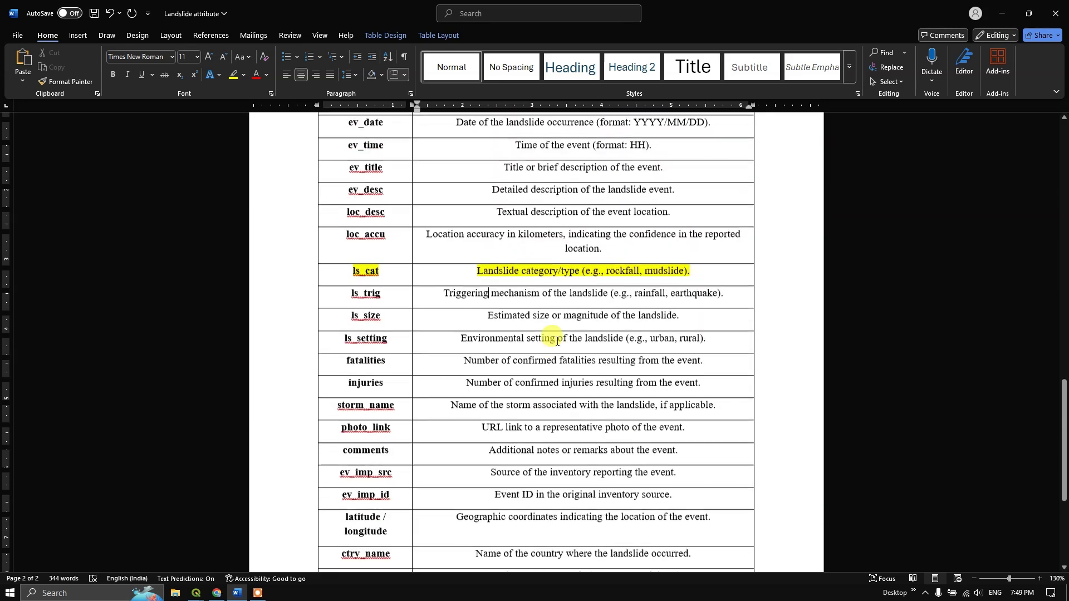
drag(593, 321, 677, 321)
scroll(596, 345, up, 2)
click(567, 383)
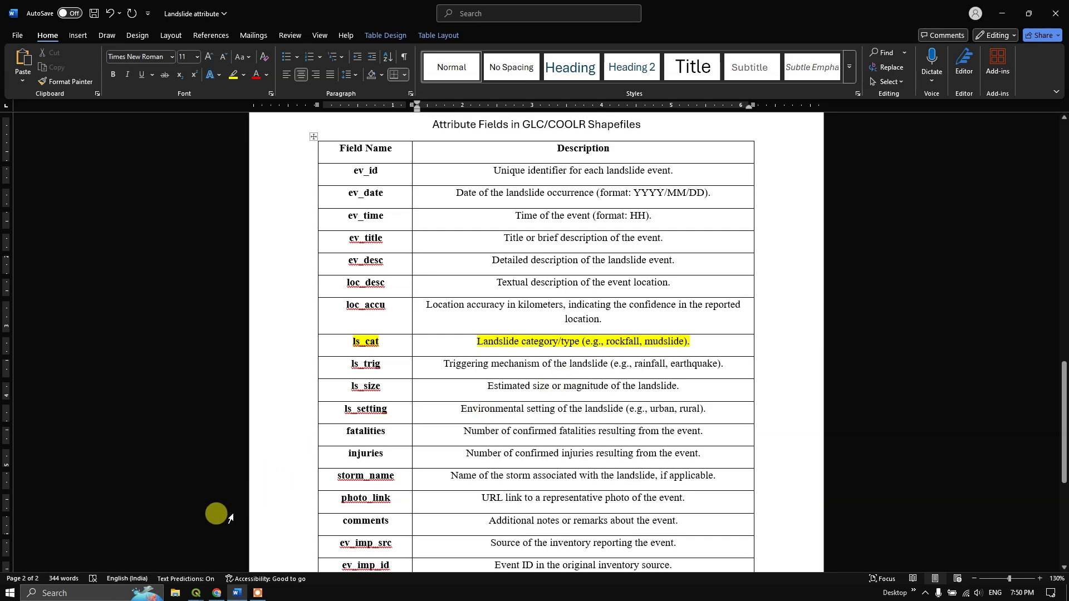
Step: Switch to the QGIS attribute table and examine the columns from ls_size through latitude and longitude
click(196, 592)
click(269, 547)
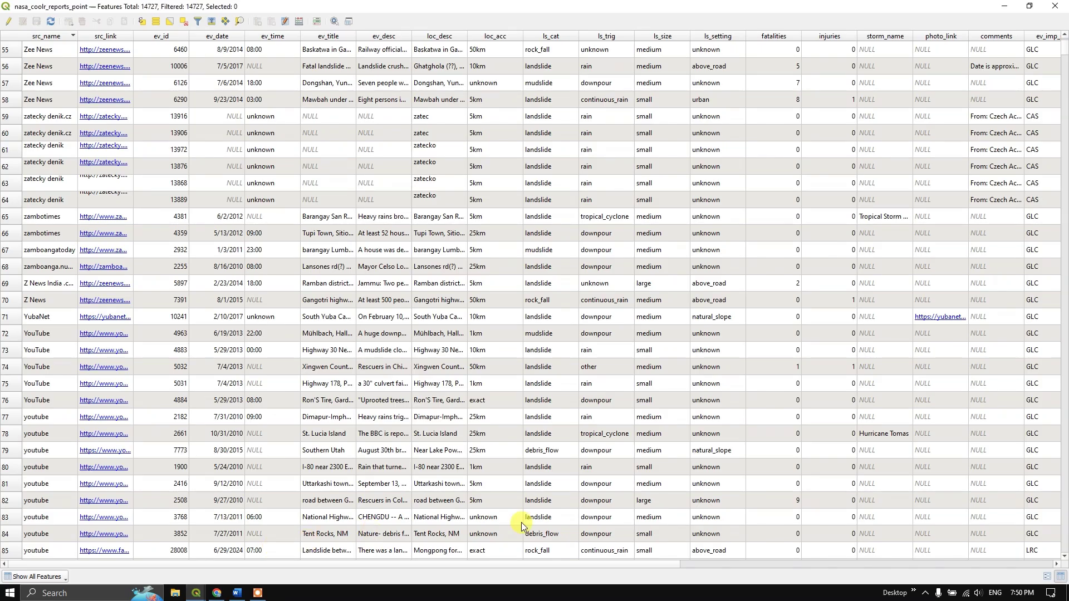
drag(467, 564, 585, 563)
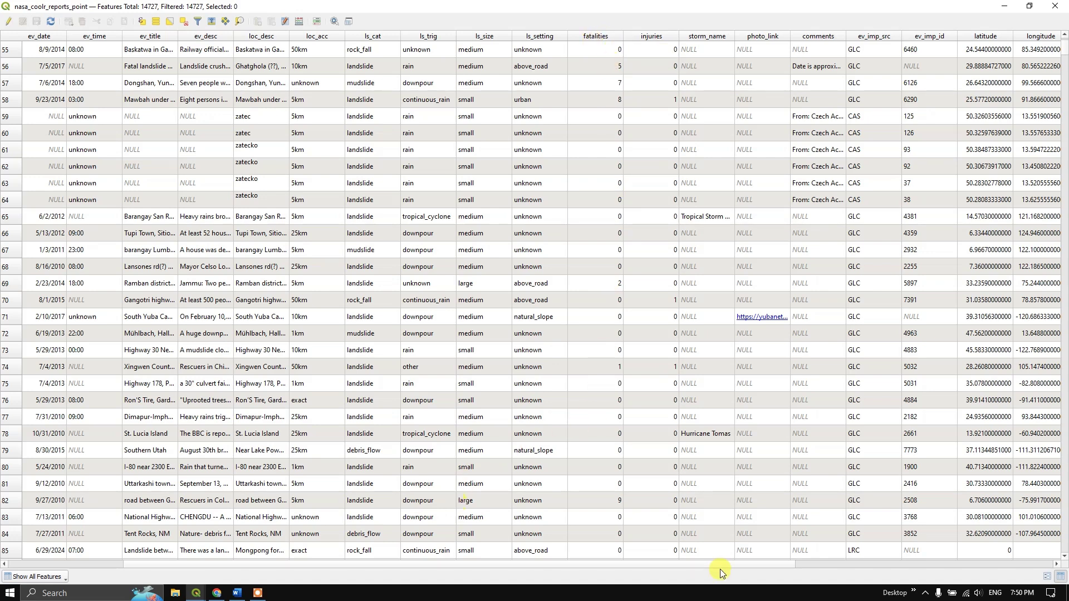
Step: Review the attribute table's remaining columns through edit_date, and sort the records by ev_date with the newest events first
drag(730, 566, 1000, 581)
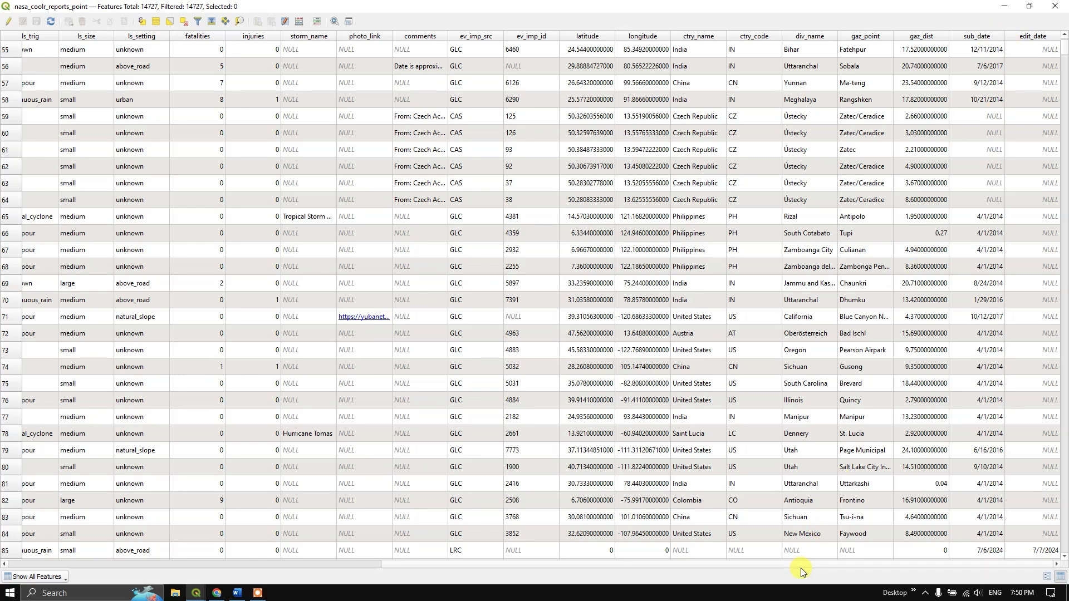
drag(472, 565, 41, 566)
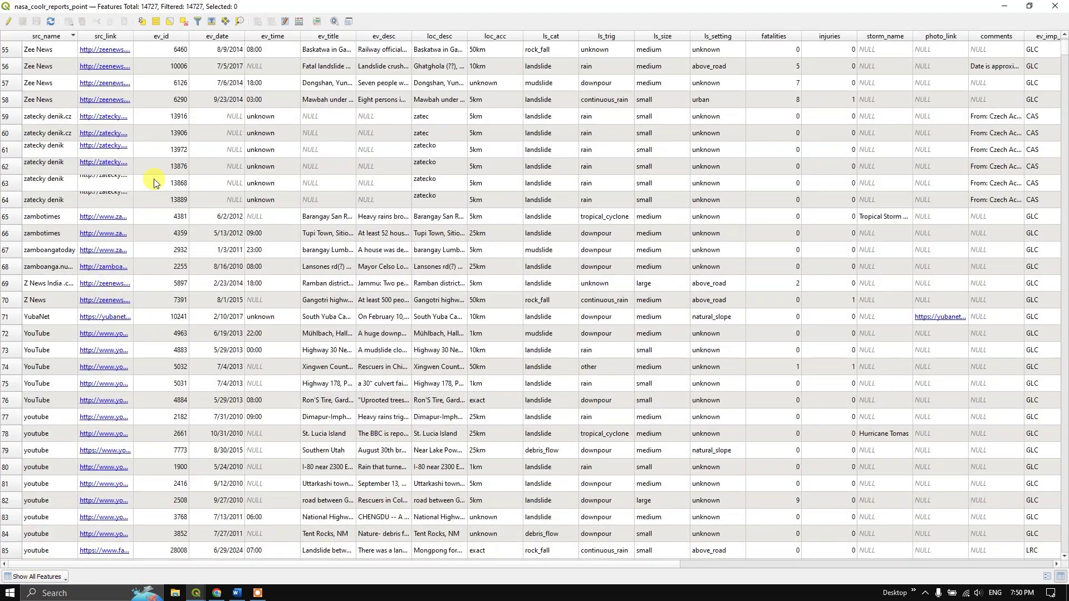
click(218, 38)
click(219, 38)
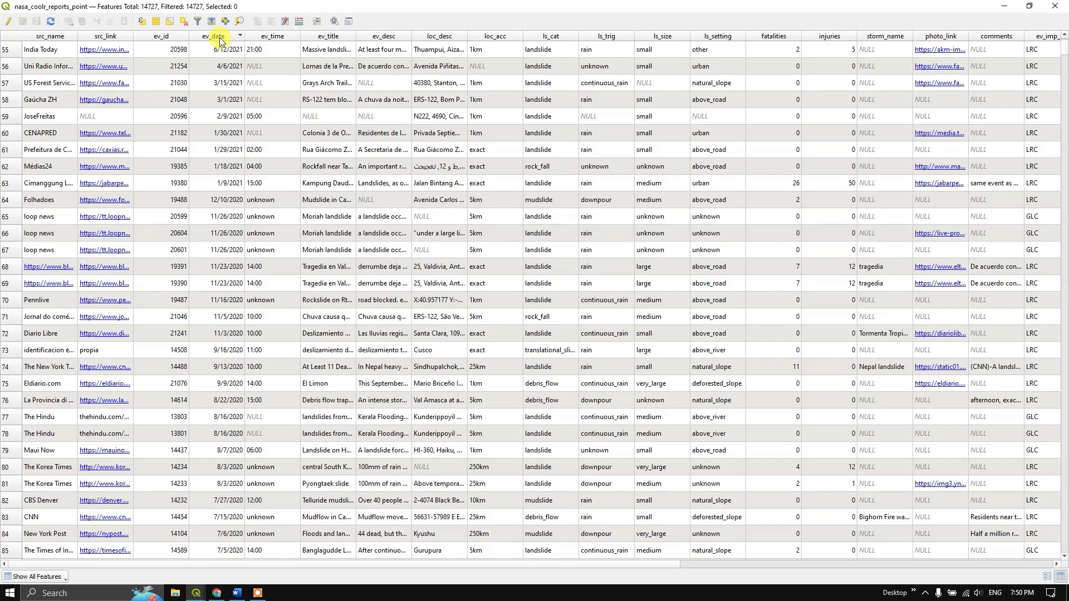
scroll(220, 73, up, 18)
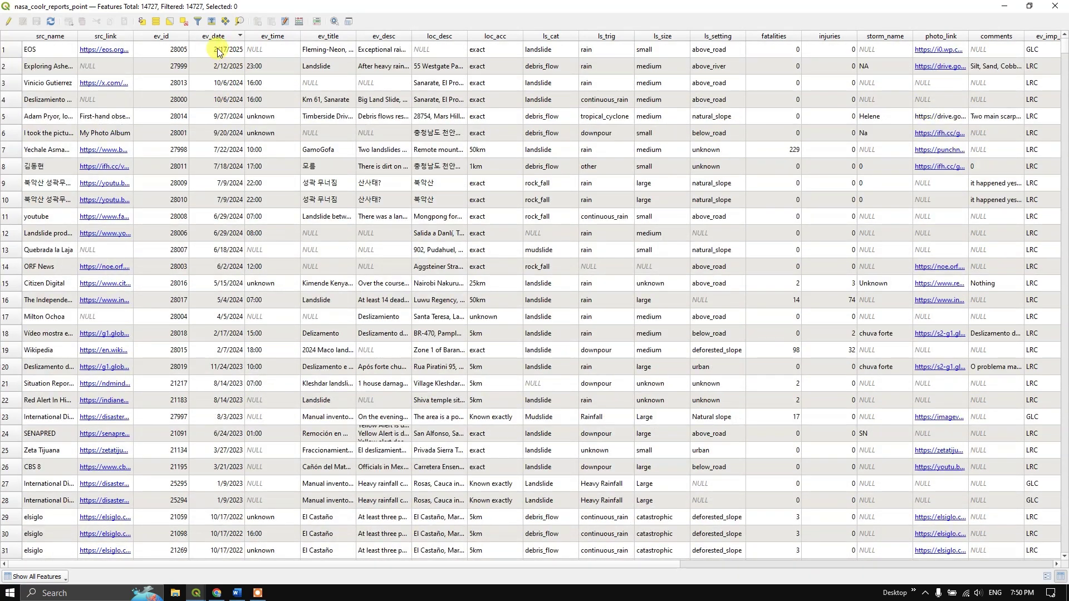
Step: Examine the ev_date values around the oldest dated records and back through the 2007 events
drag(1061, 51, 1058, 495)
scroll(909, 452, up, 20)
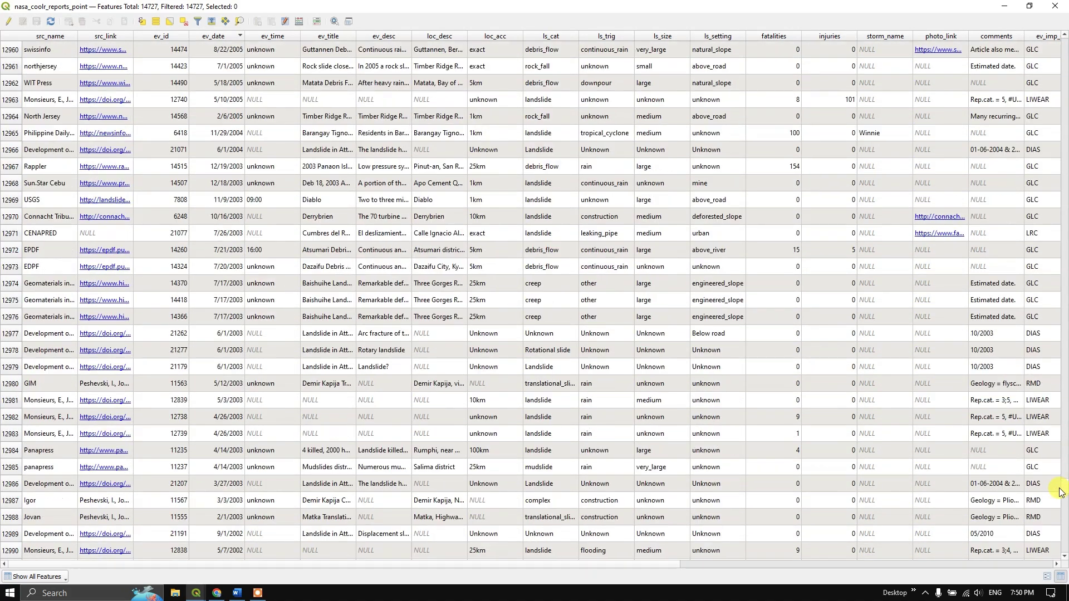
scroll(670, 367, down, 20)
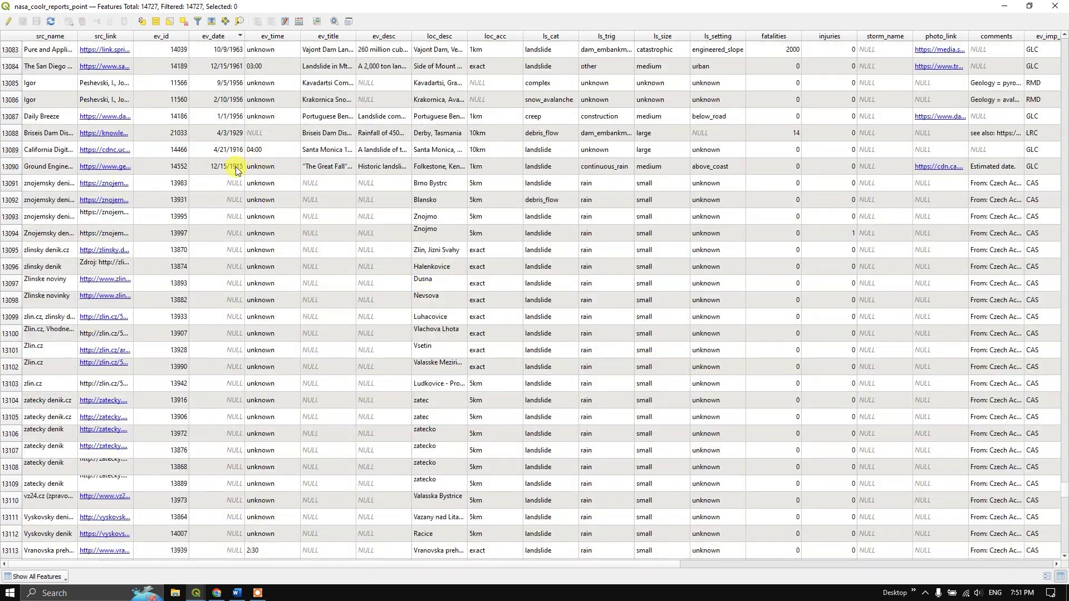
scroll(236, 167, up, 18)
scroll(242, 166, up, 5)
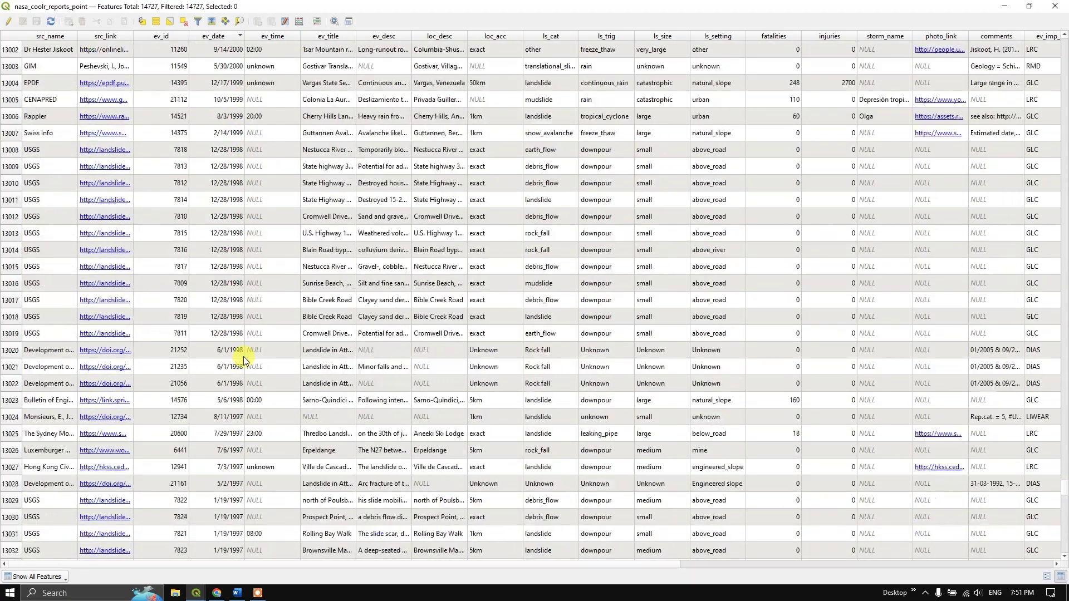
scroll(242, 358, up, 20)
scroll(265, 275, up, 20)
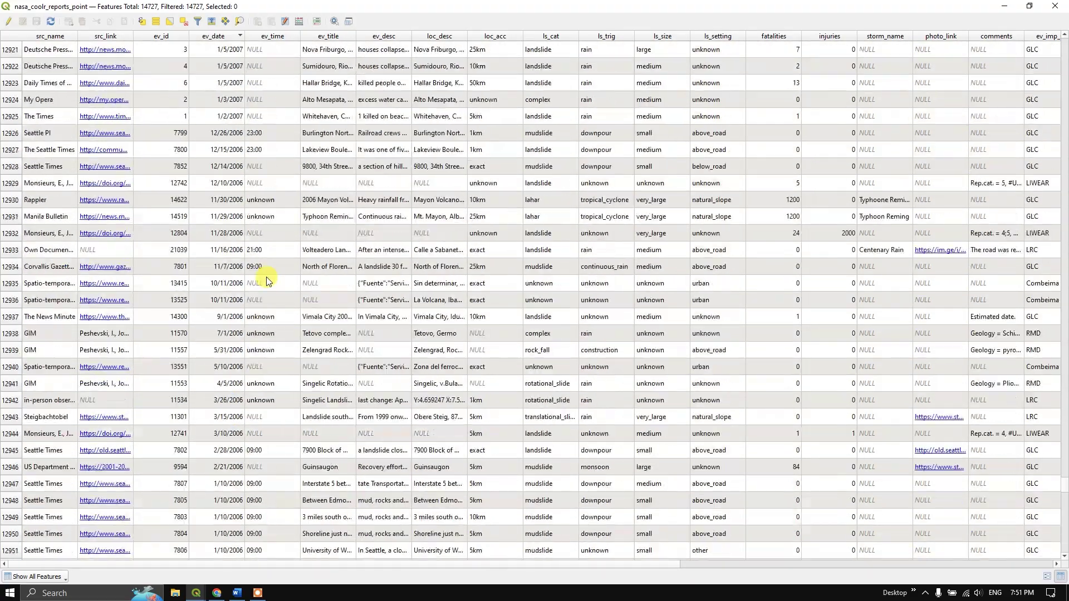
scroll(261, 265, up, 20)
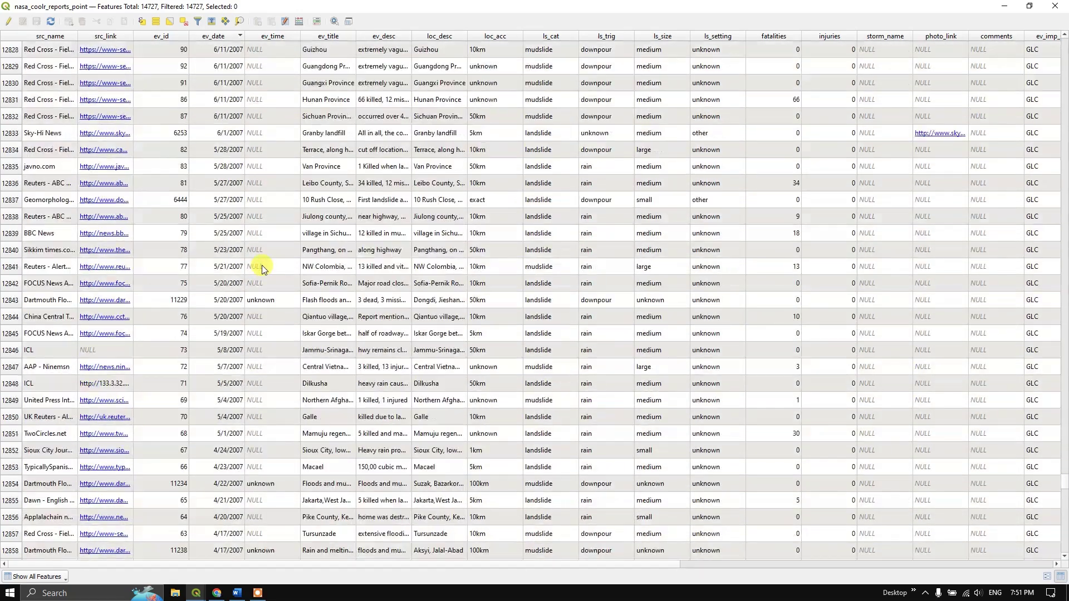
scroll(261, 253, up, 16)
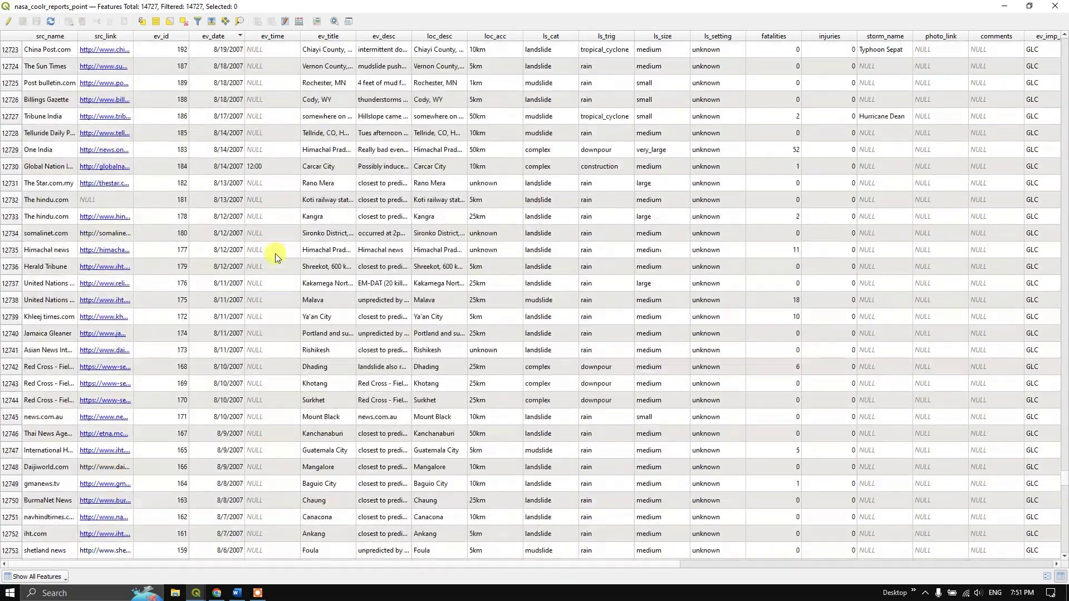
Step: Return to the main QGIS map window and add the vector dataset D:\GS\geoBoundariesCGAZ_ADM0.shp to the project
click(196, 592)
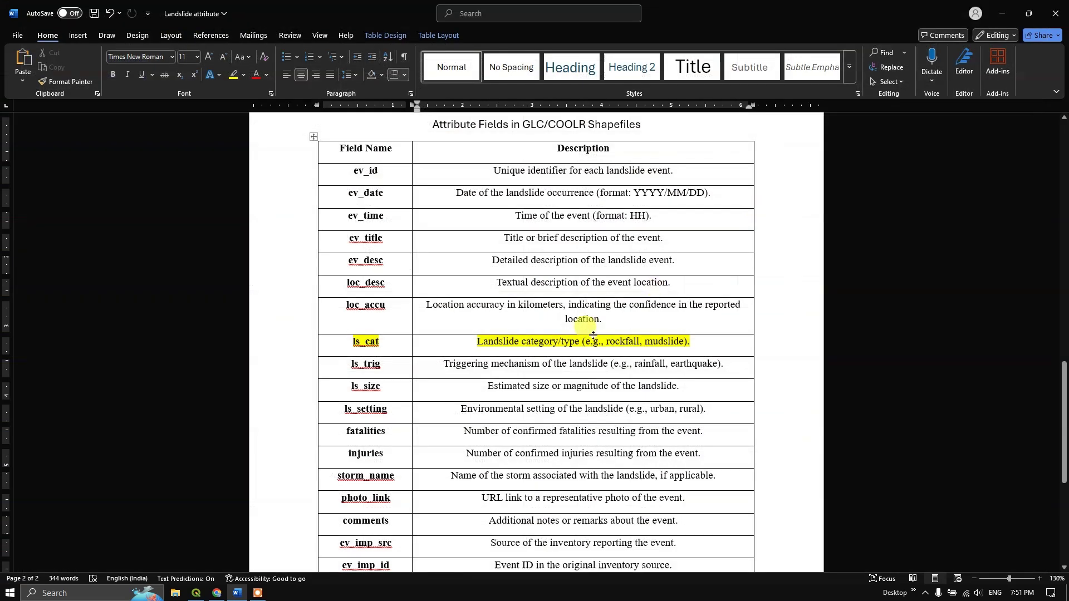
click(196, 591)
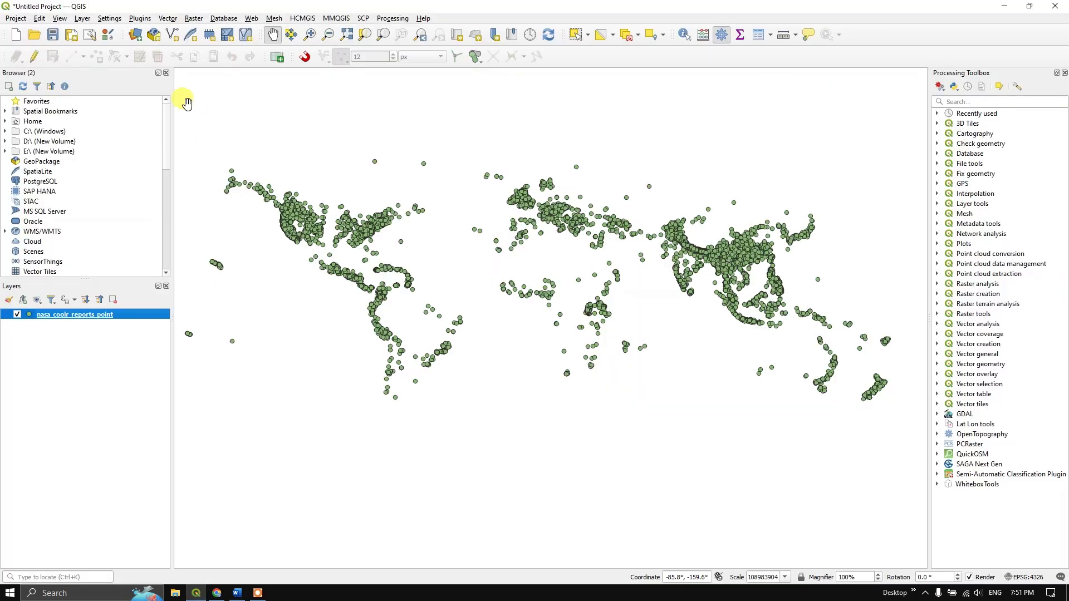
click(84, 19)
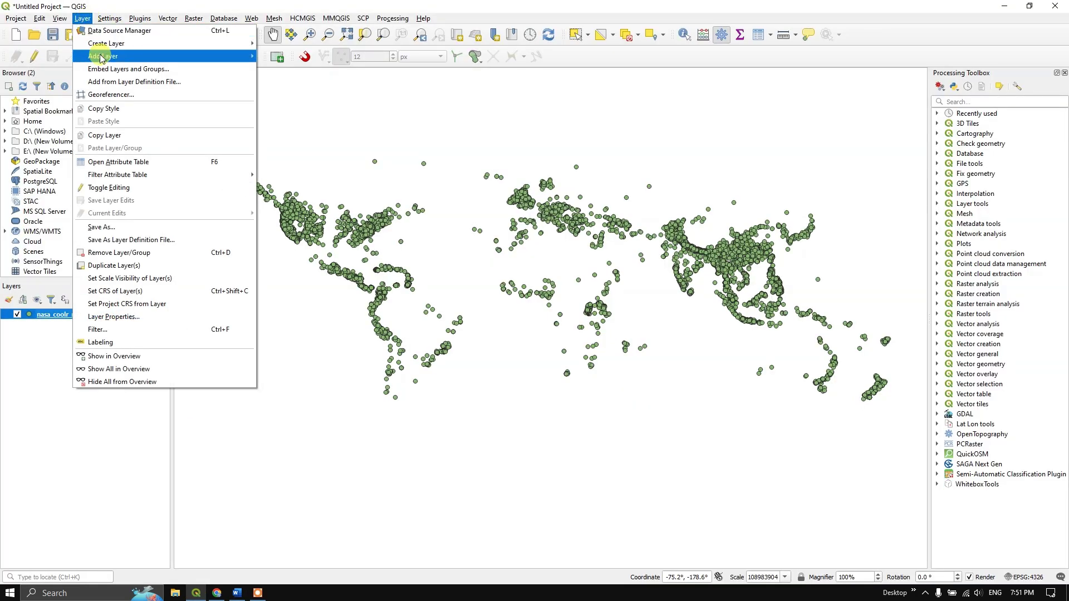
mouse_move(102, 59)
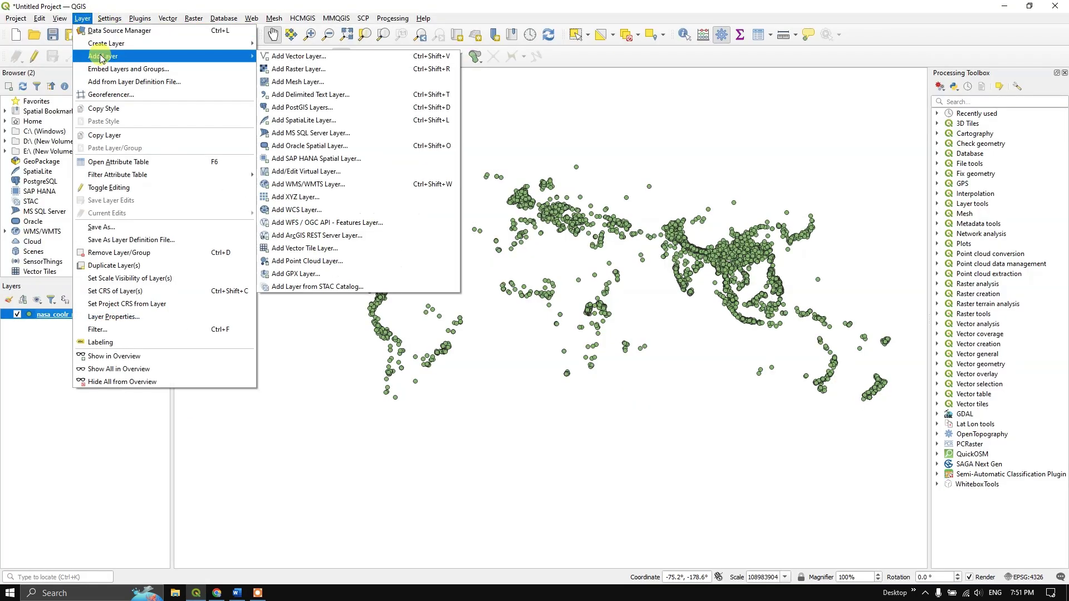
click(303, 56)
click(1055, 106)
click(272, 132)
click(441, 291)
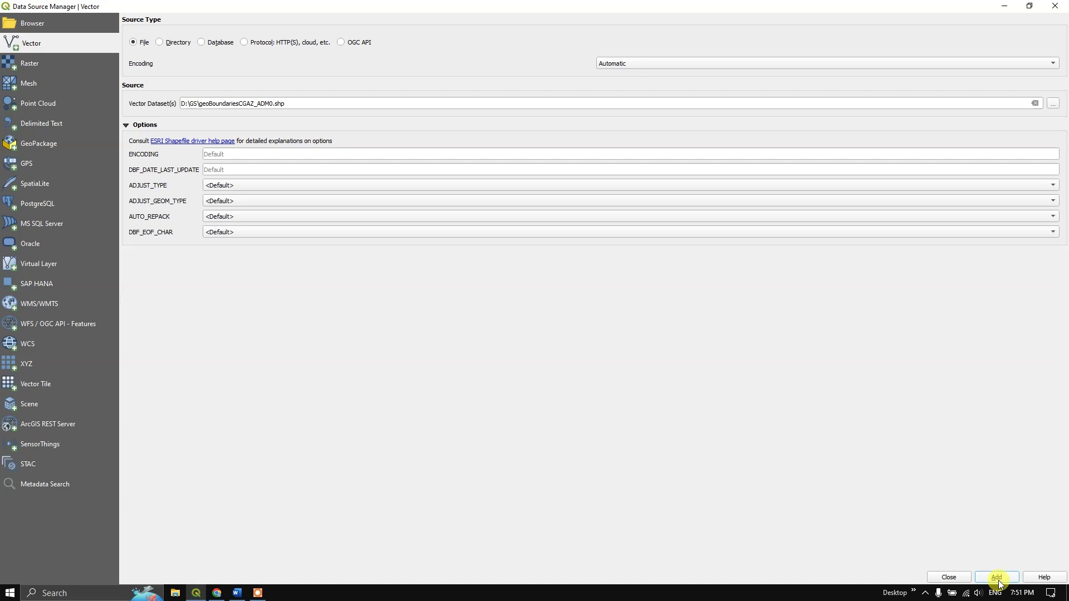
click(1054, 5)
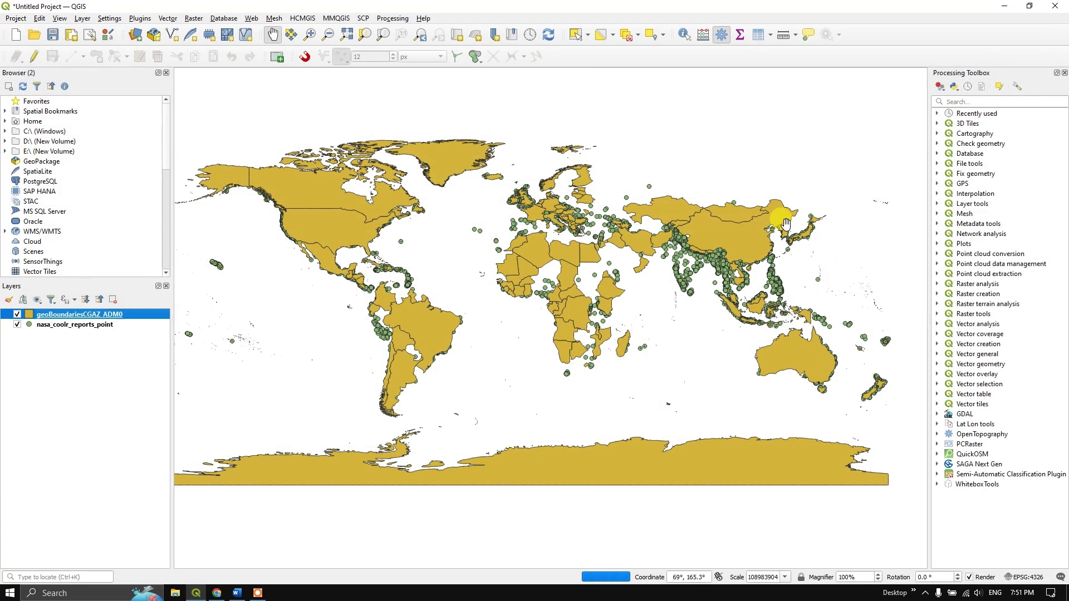
Step: Move the nasa_coolr_reports_point layer above geoBoundariesCGAZ_ADM0 so the landslide points draw over the country polygons
mouse_move(82, 333)
mouse_down()
mouse_move(86, 315)
mouse_move(105, 313)
mouse_up()
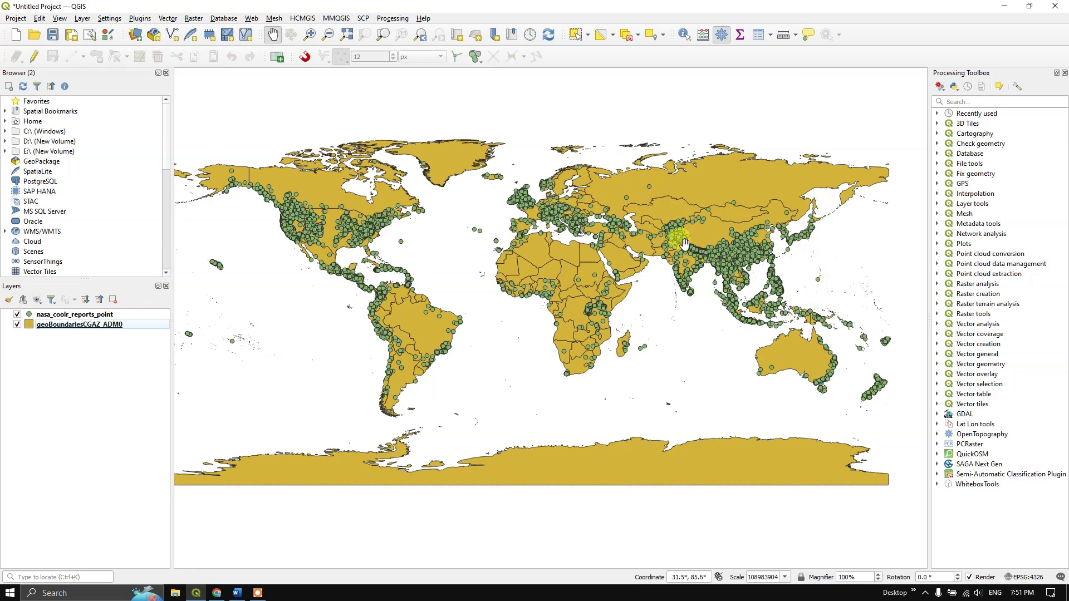
drag(686, 269, 662, 271)
drag(670, 273, 670, 274)
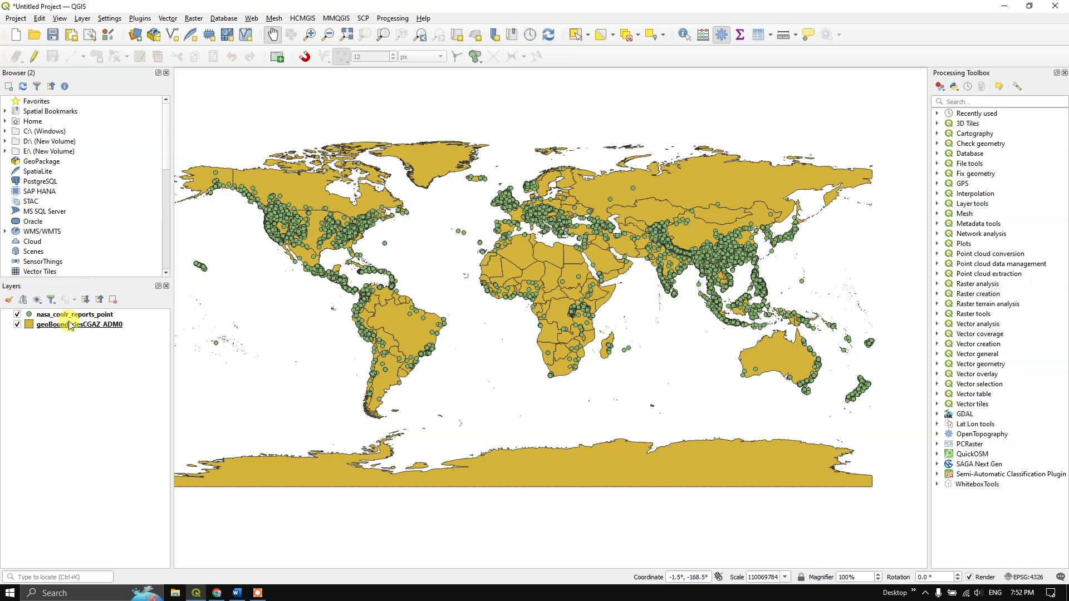
Step: Set the nasa_coolr_reports_point layer's symbology to Categorized with ls_trig as the value field
right_click(64, 315)
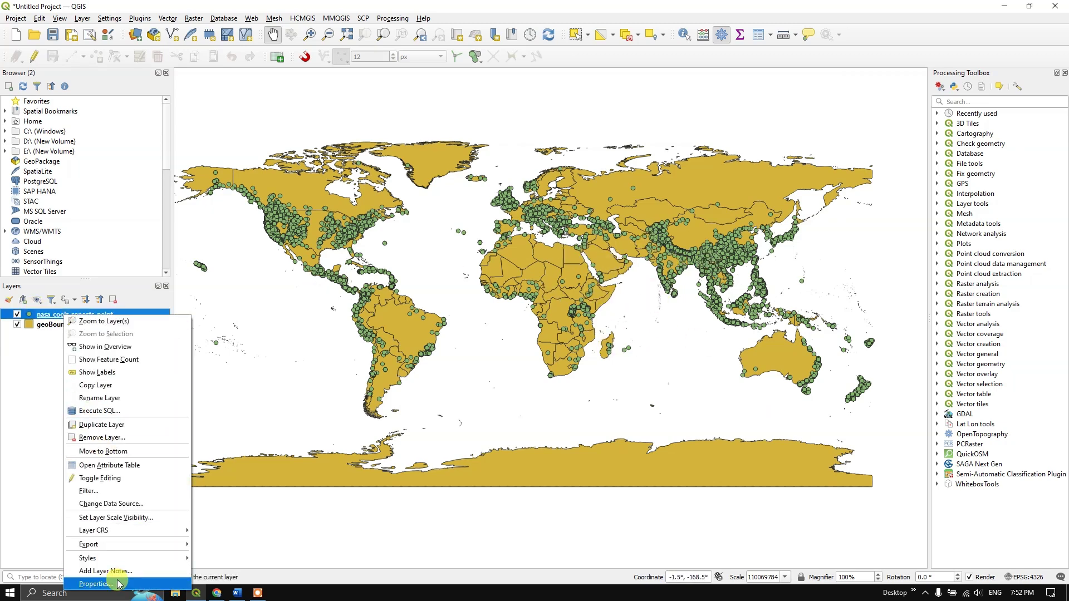
click(106, 571)
click(657, 71)
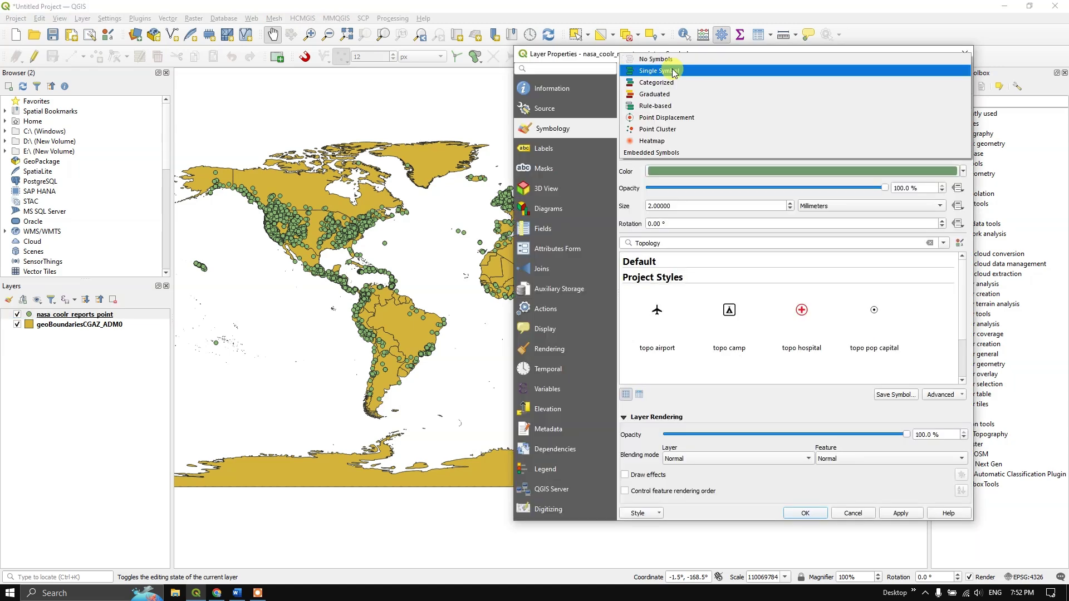
click(675, 84)
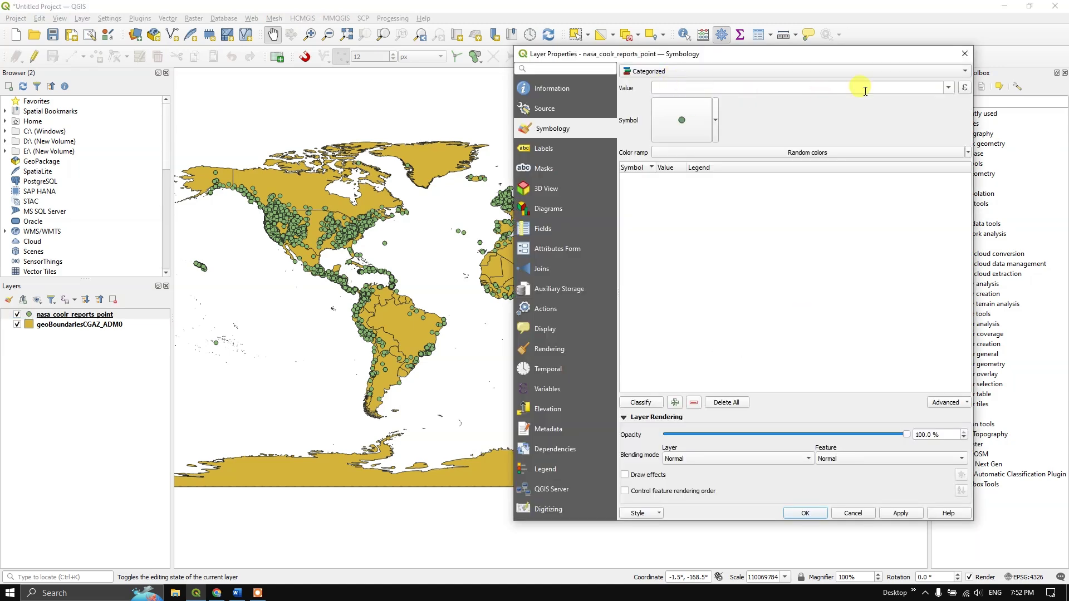
click(948, 89)
scroll(760, 202, down, 5)
scroll(763, 205, up, 2)
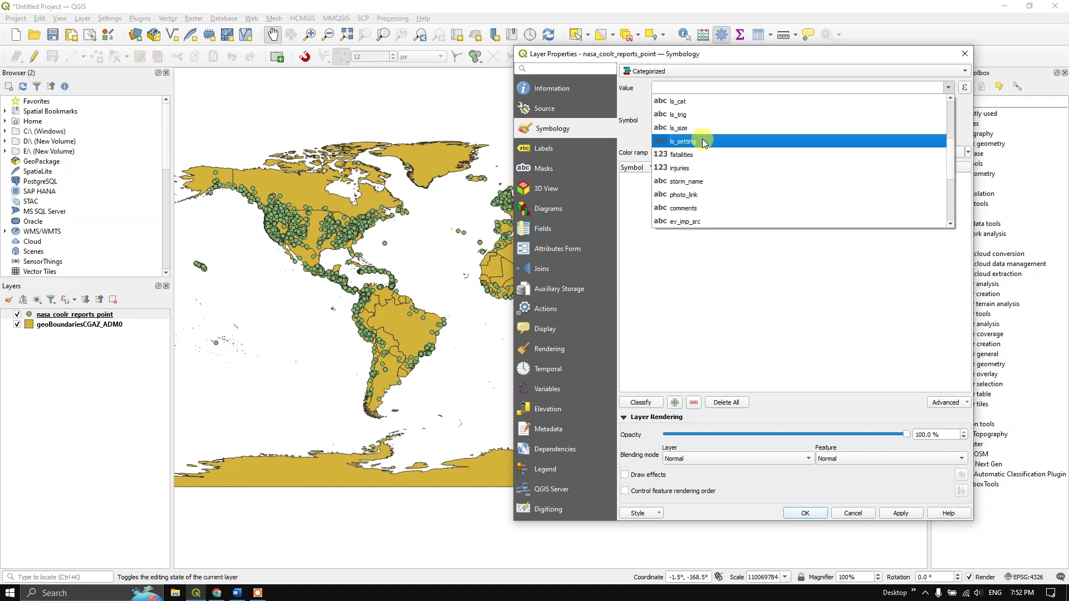
click(690, 116)
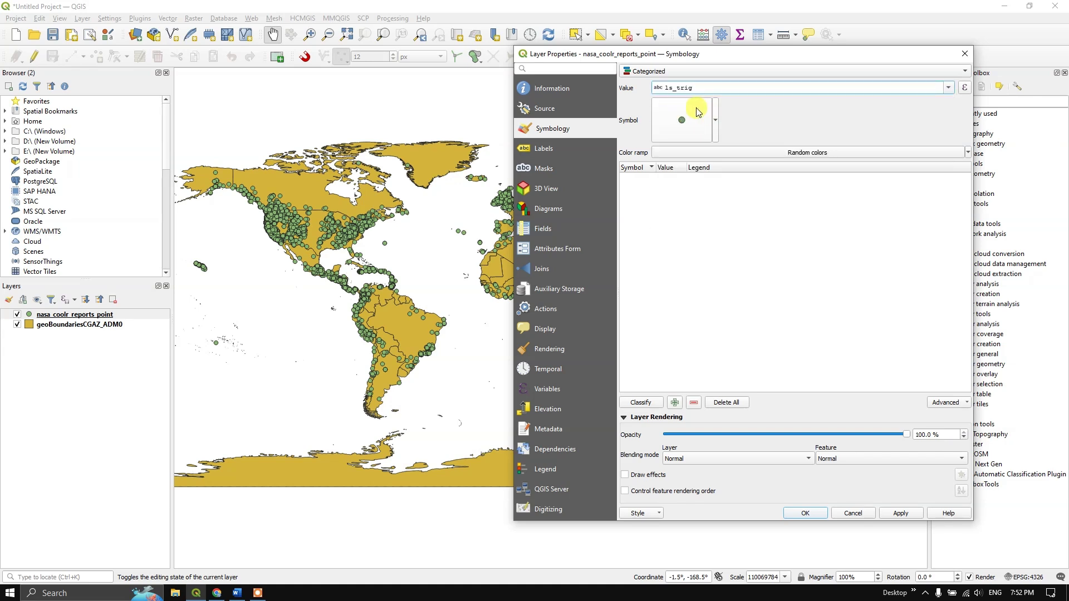
Step: Classify the points into all ls_trig categories with random colors, widen the Value column to read them, and apply the symbology
click(647, 403)
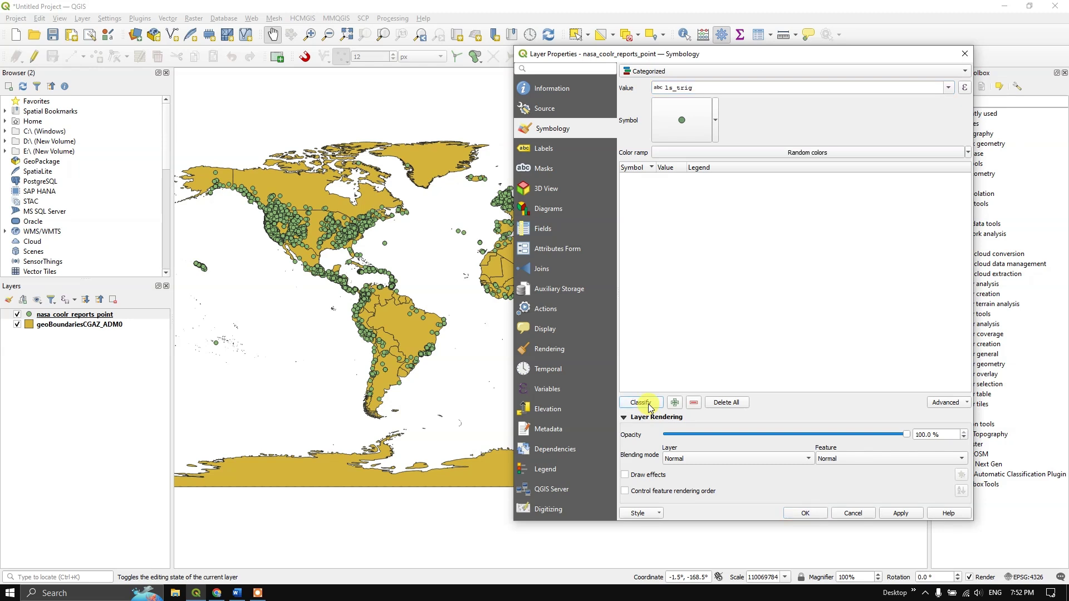
scroll(676, 305, up, 1)
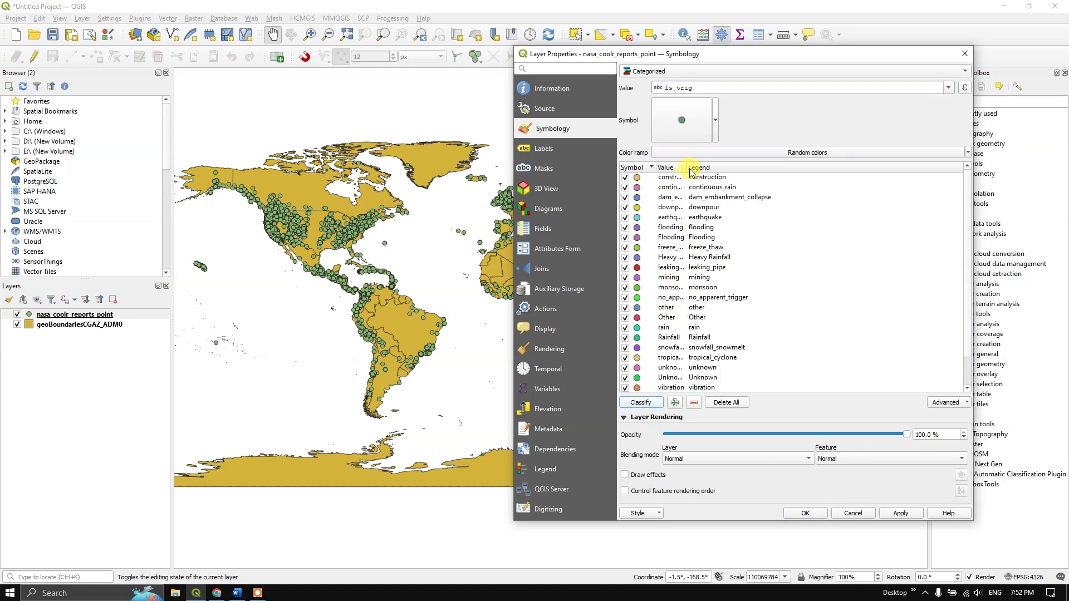
drag(687, 168, 741, 175)
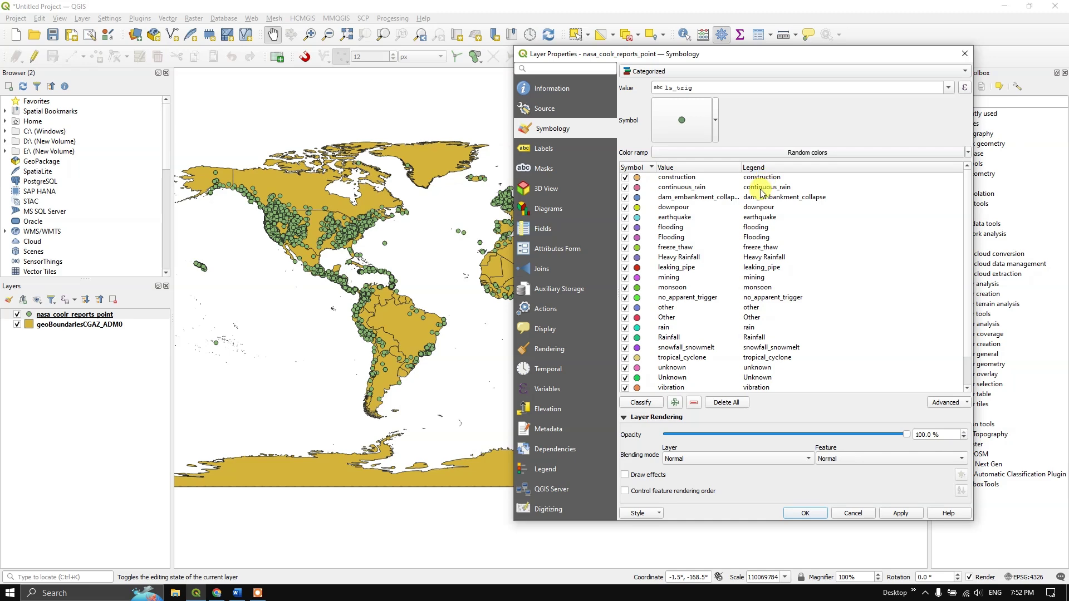
click(807, 513)
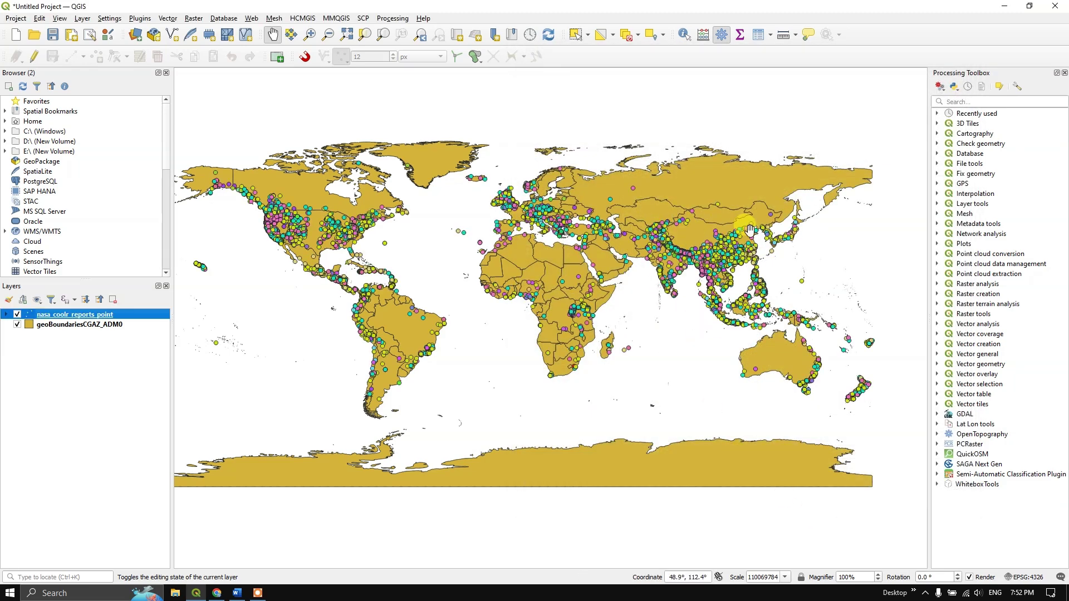